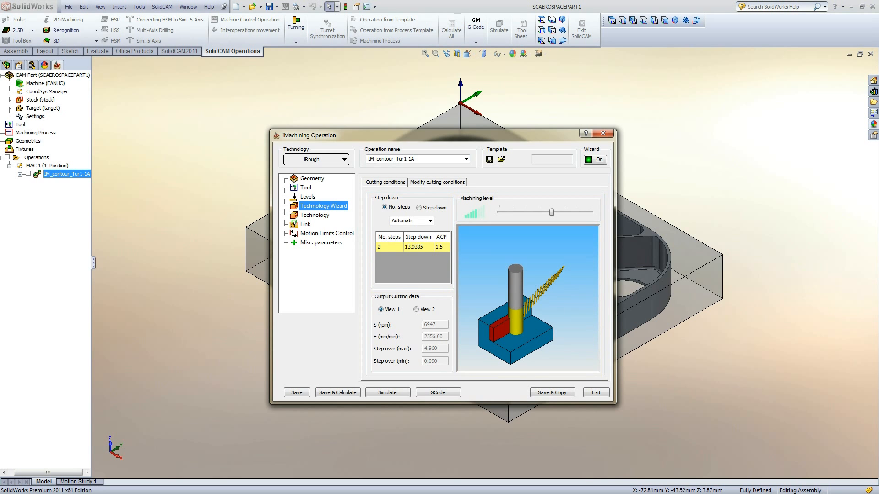
# - In the operation's Levels page, set the upper level to 0 and the pocket depth to 30
pyautogui.click(305, 198)
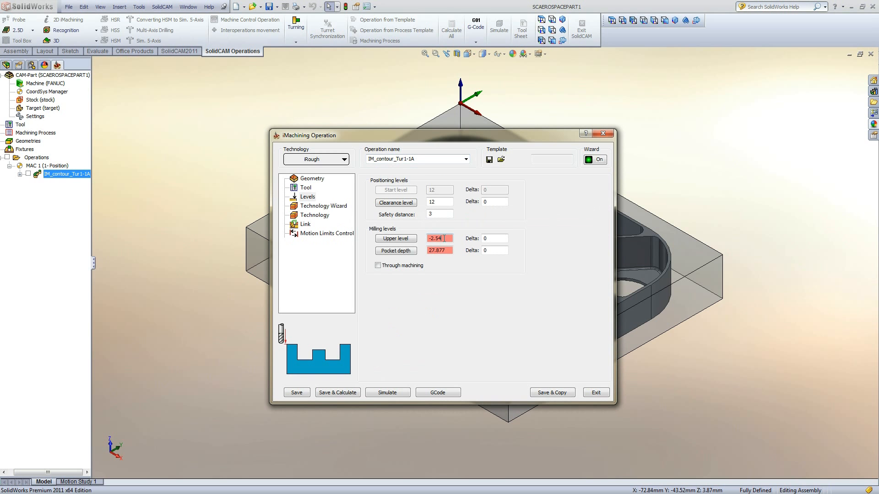
pyautogui.write('0')
pyautogui.click(444, 252)
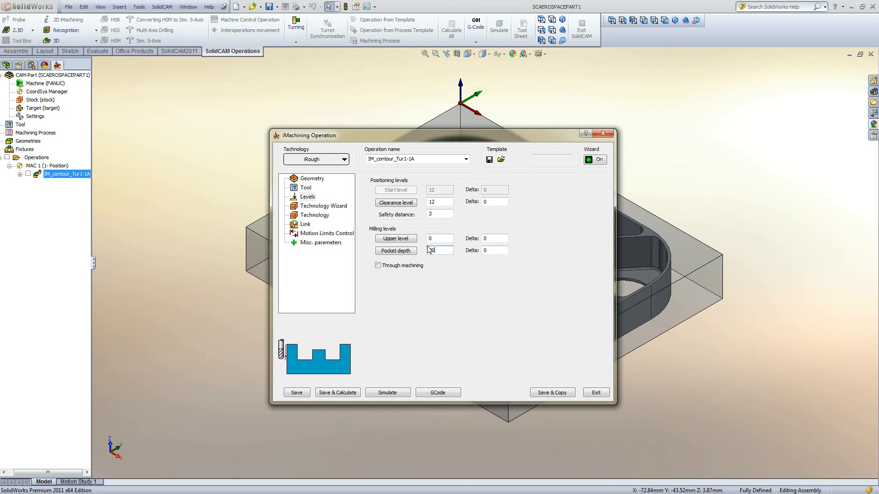
# - Return to the Technology Wizard, save and calculate the operation, and open its simulation
pyautogui.click(336, 210)
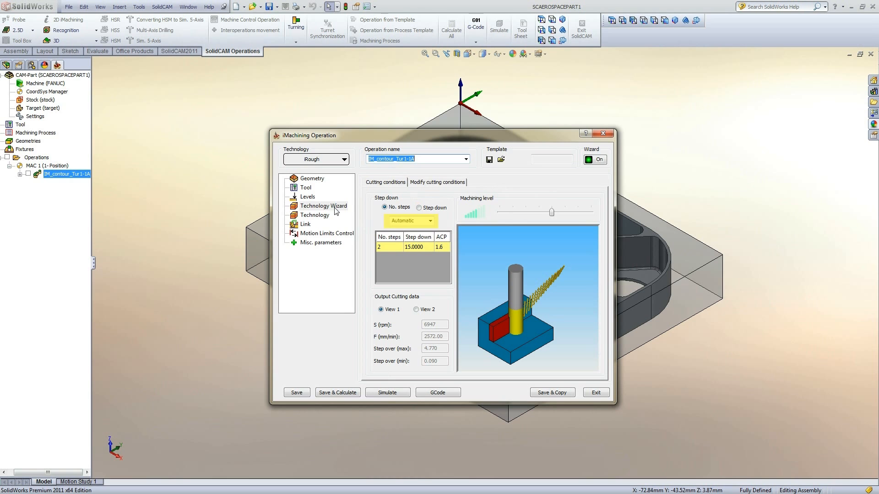
pyautogui.click(335, 209)
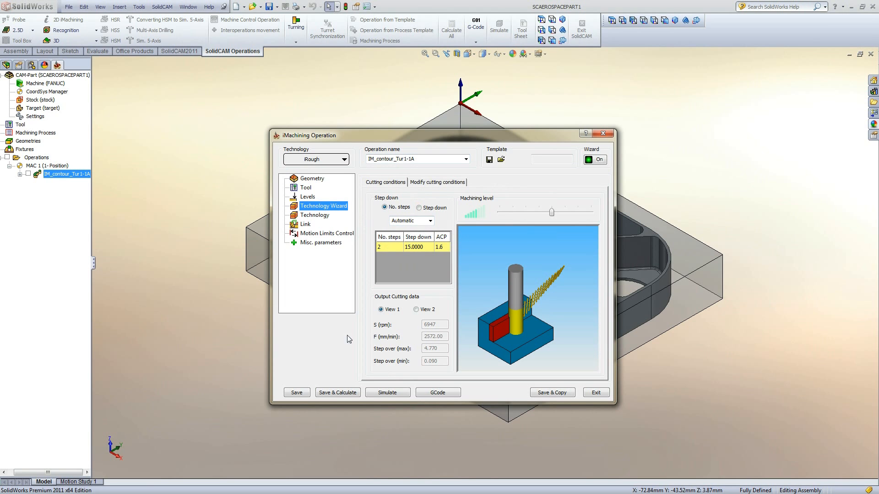
pyautogui.click(334, 394)
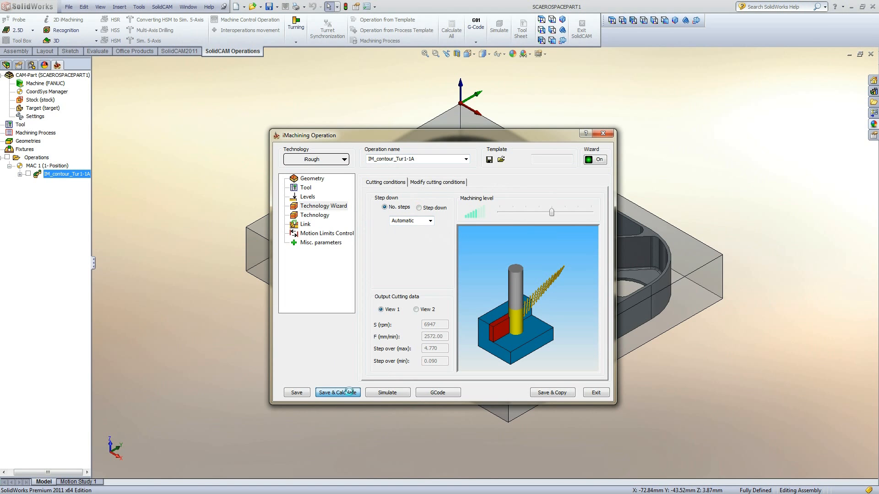
pyautogui.click(373, 392)
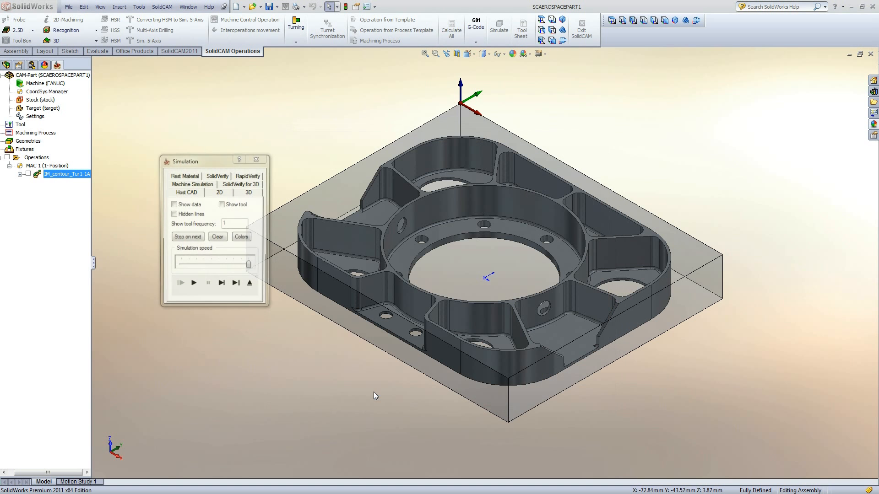
# - Play the Host CAD simulation of the toolpath on the zoomed-in pocket and close the simulation
pyautogui.scroll(10, 479, 388)
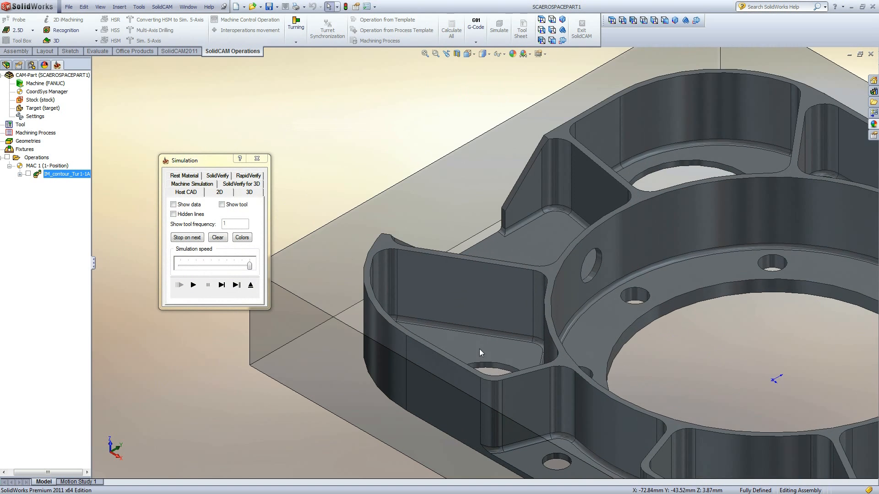
pyautogui.scroll(2, 485, 301)
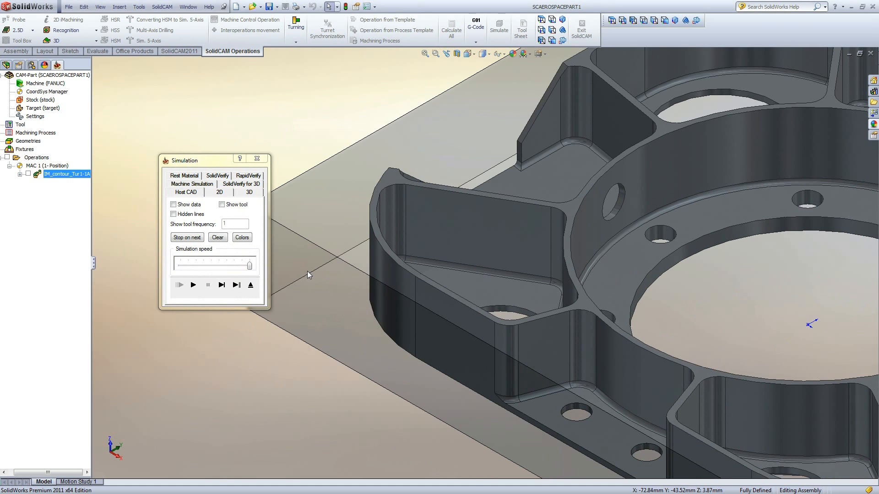
pyautogui.click(193, 284)
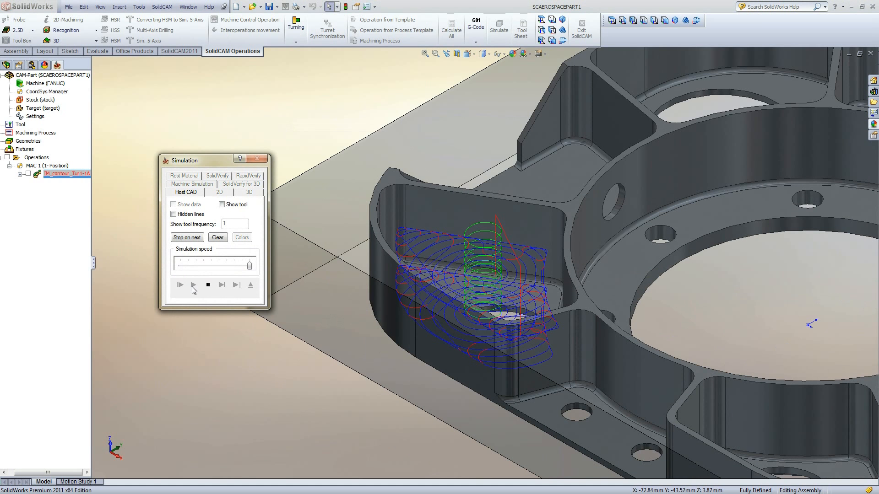
pyautogui.click(251, 291)
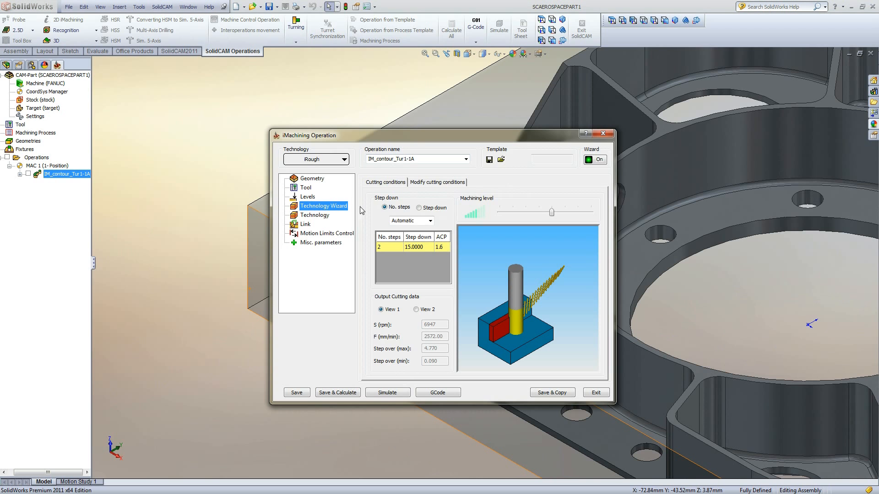
# - Set the step down to 4 steps and save and calculate the operation
pyautogui.doubleClick(412, 221)
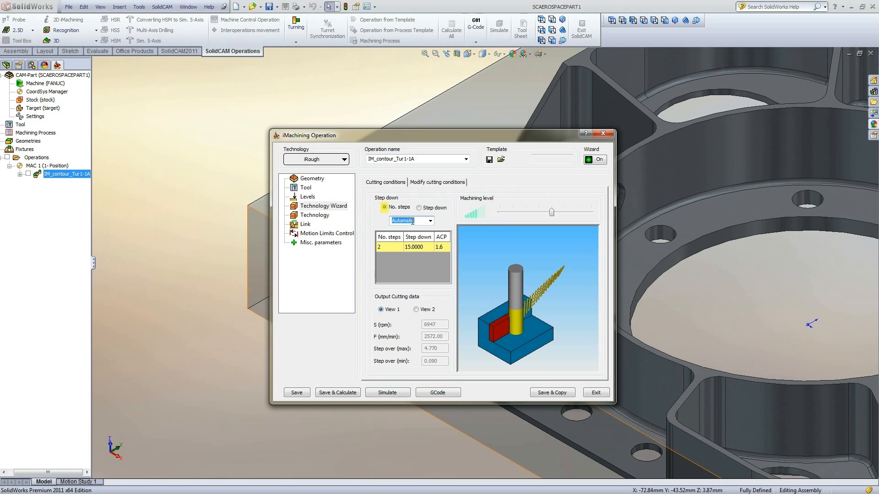
pyautogui.write('4')
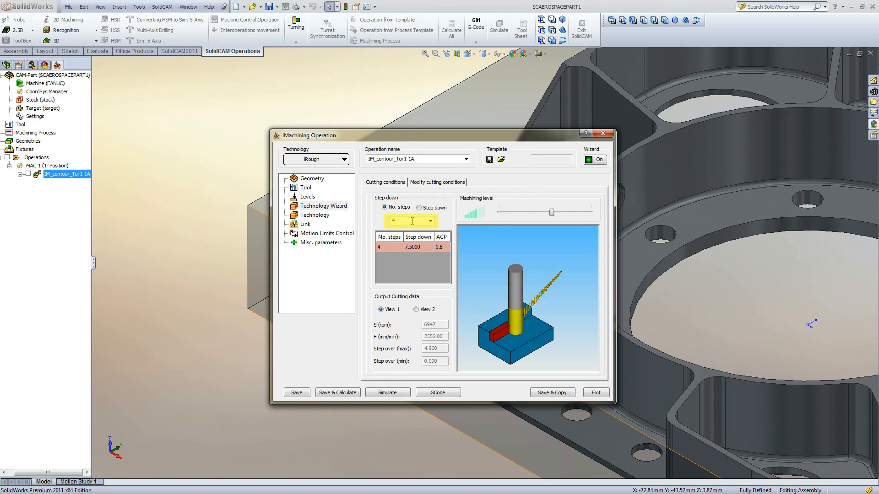
pyautogui.click(338, 393)
# - Simulate the four-step toolpath in Host CAD and close the simulation
pyautogui.click(386, 392)
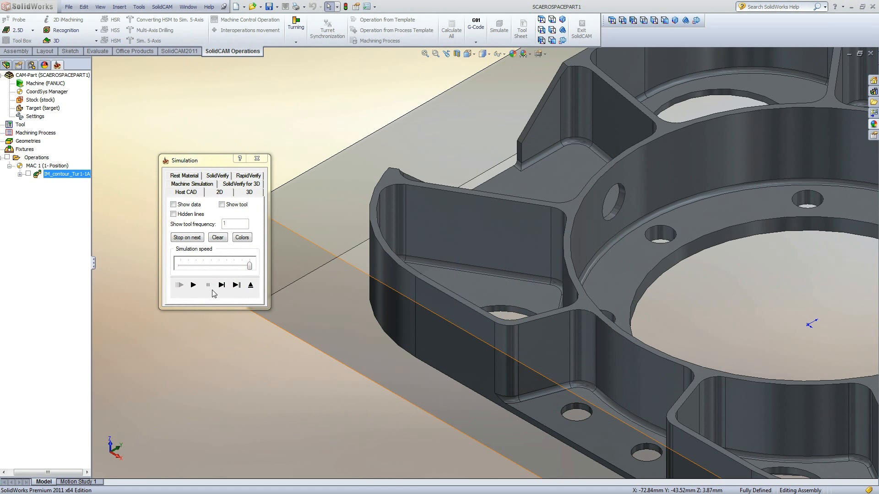
pyautogui.click(193, 284)
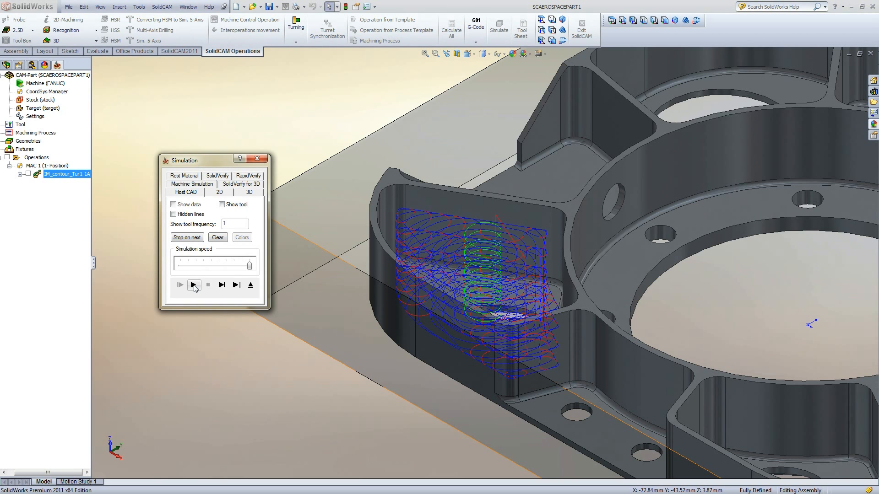
pyautogui.click(250, 285)
# - Switch the step down to the Step down mode with a value of 3 and save and calculate
pyautogui.click(430, 222)
pyautogui.click(422, 228)
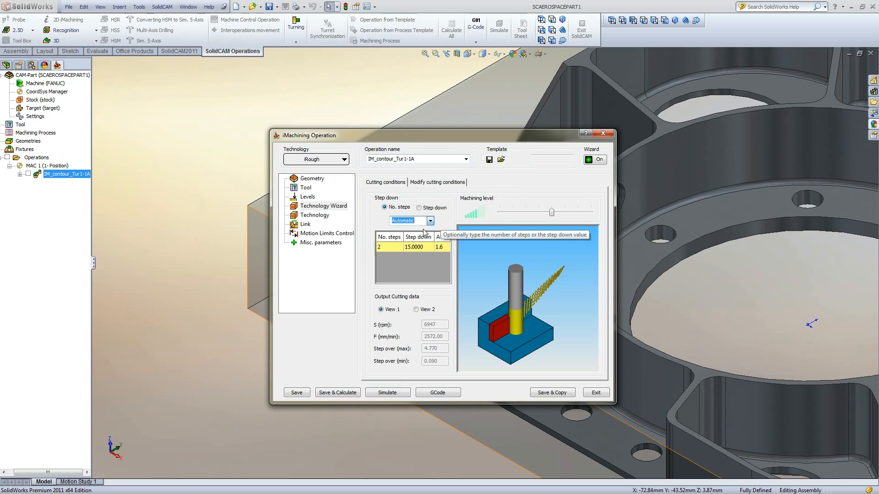
pyautogui.click(418, 208)
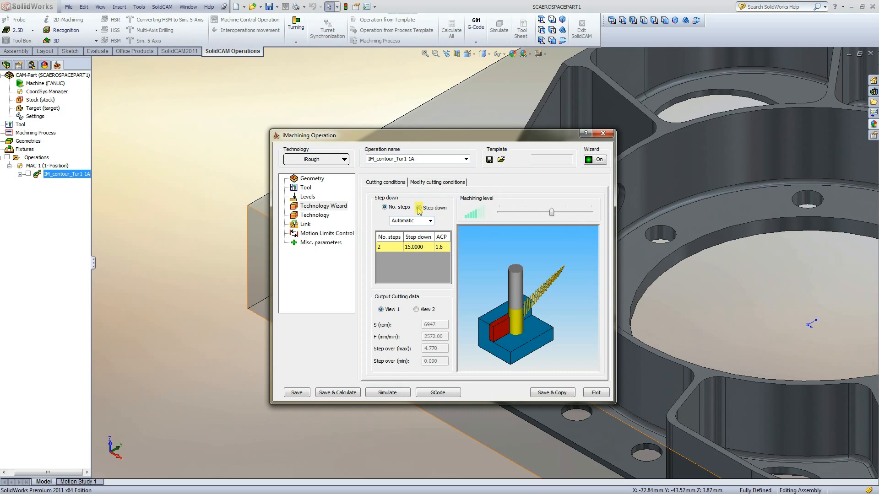
pyautogui.doubleClick(416, 221)
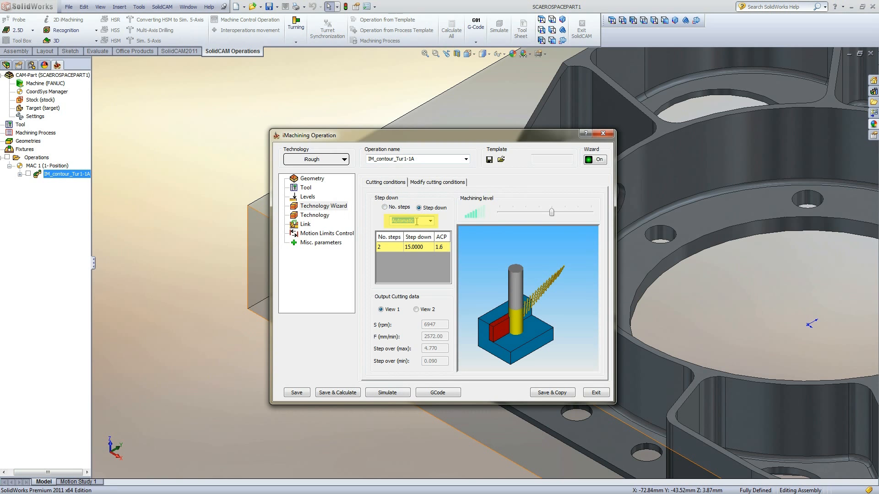
pyautogui.write('3')
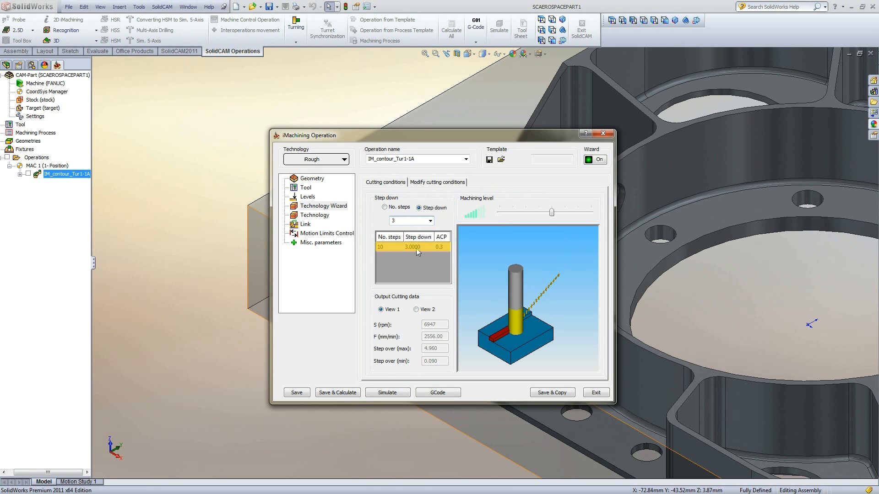
pyautogui.click(348, 392)
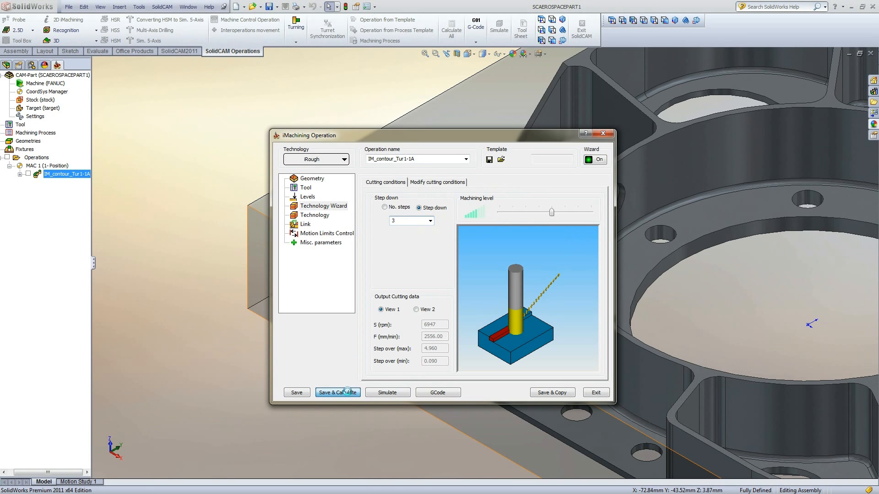
# - Simulate the 3 mm step-down toolpath in Host CAD and close the simulation
pyautogui.click(379, 394)
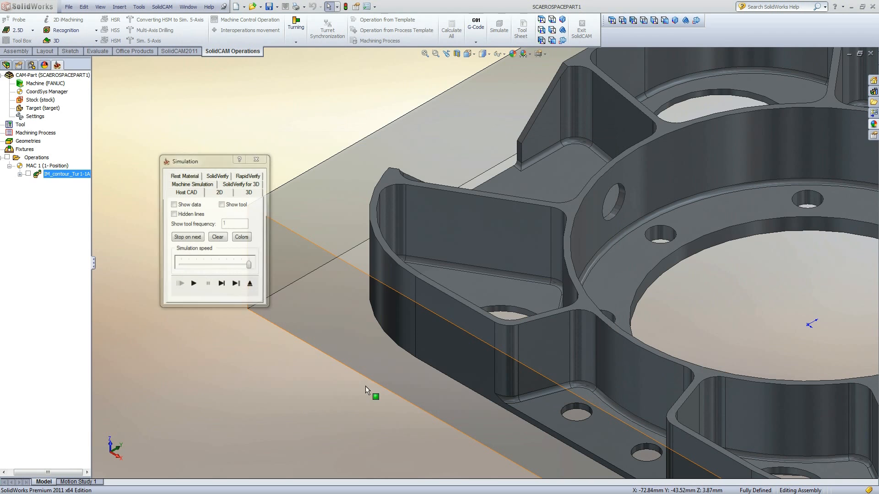
pyautogui.click(194, 285)
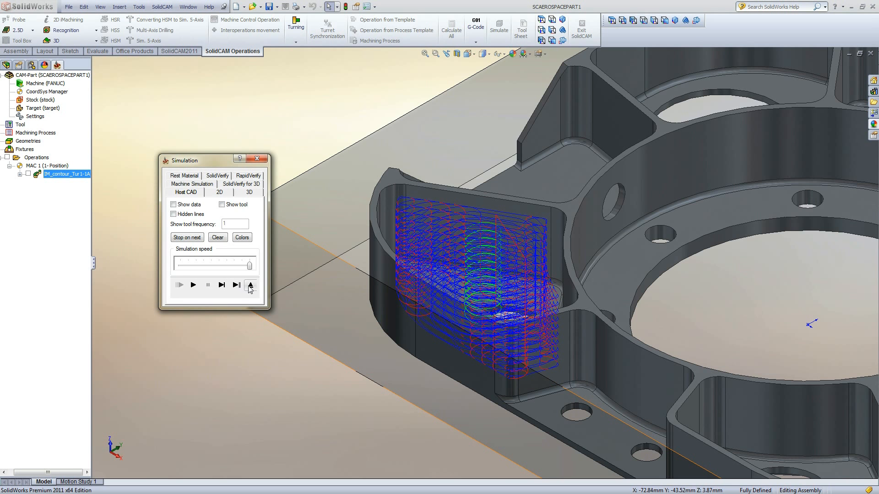
pyautogui.click(250, 284)
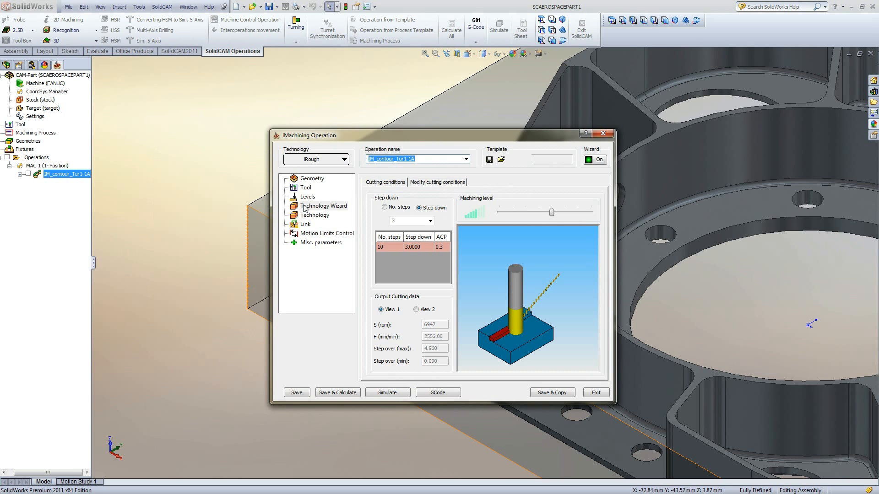
# - Set the step down value to 30 and save and calculate the operation
pyautogui.click(400, 220)
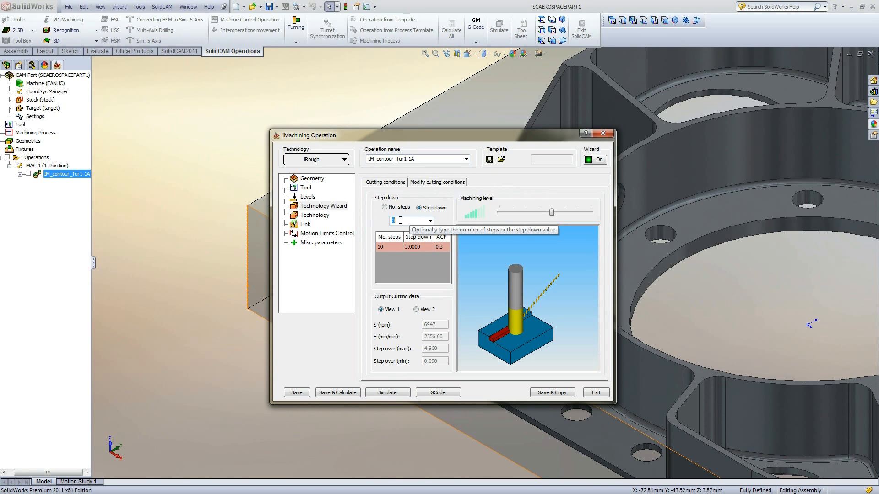
pyautogui.write('30')
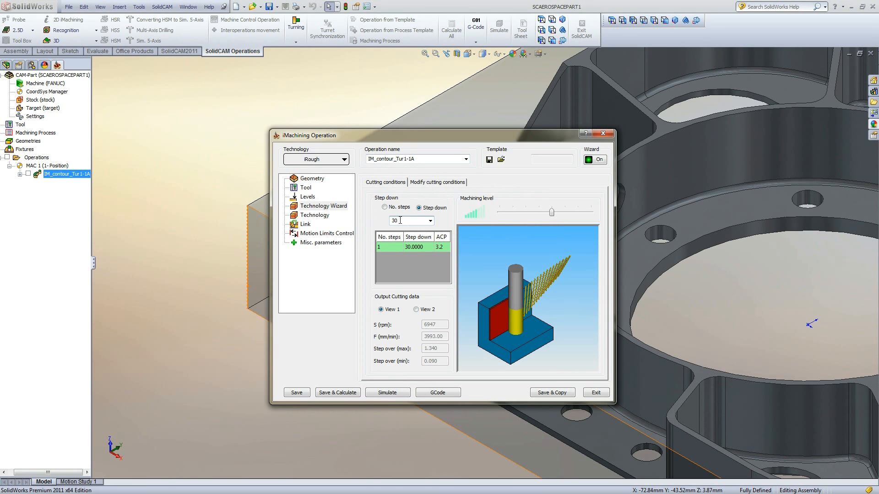
pyautogui.click(340, 392)
# - Simulate the 30 mm step-down toolpath in Host CAD and close the simulation
pyautogui.click(372, 391)
pyautogui.click(194, 286)
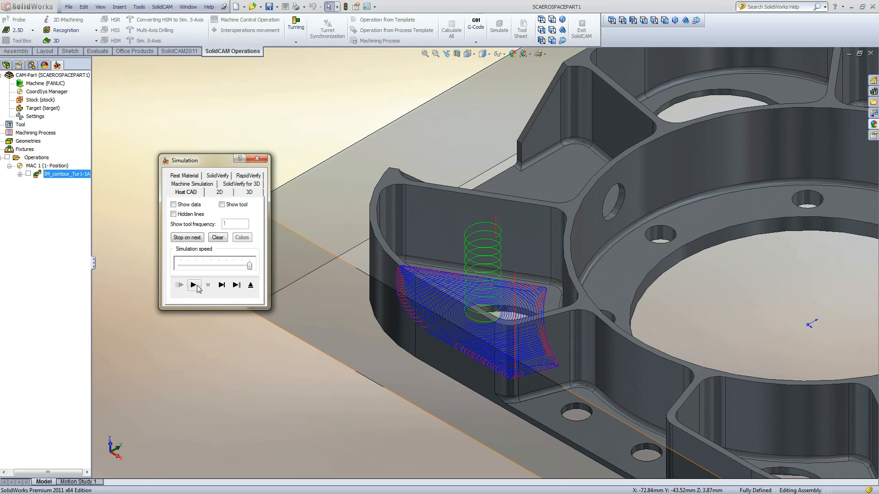
pyautogui.click(250, 285)
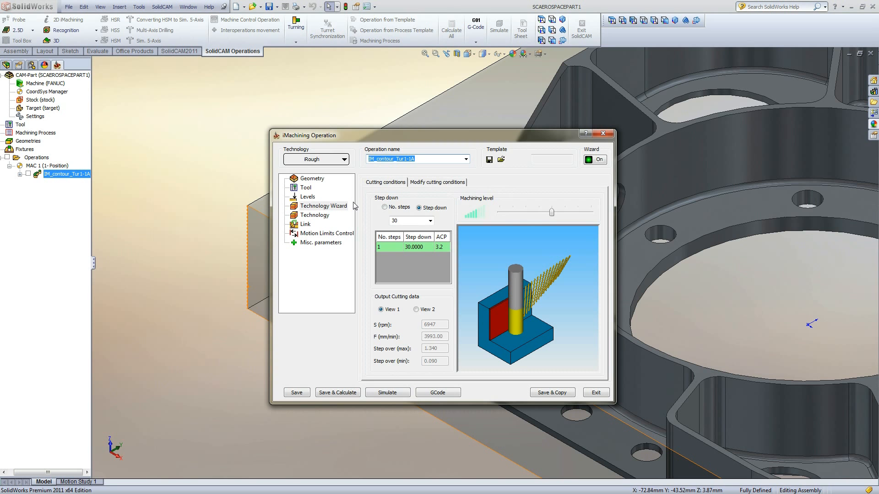
# - Switch the step down back to No. steps with 1 step and save and calculate the operation
pyautogui.click(430, 221)
pyautogui.click(429, 229)
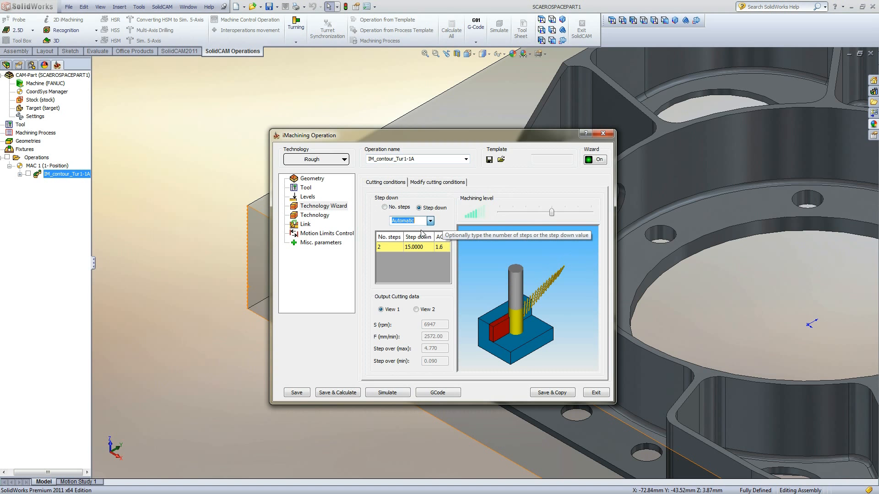
pyautogui.doubleClick(412, 221)
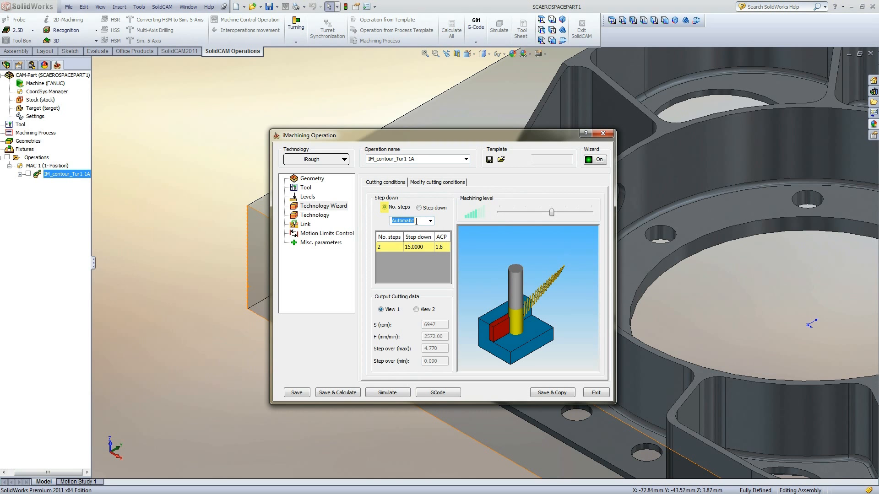
pyautogui.write('1')
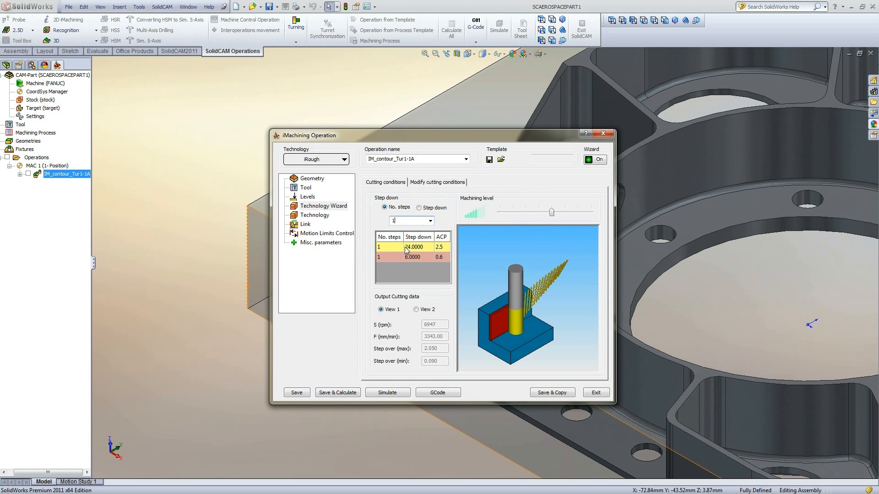
pyautogui.click(326, 392)
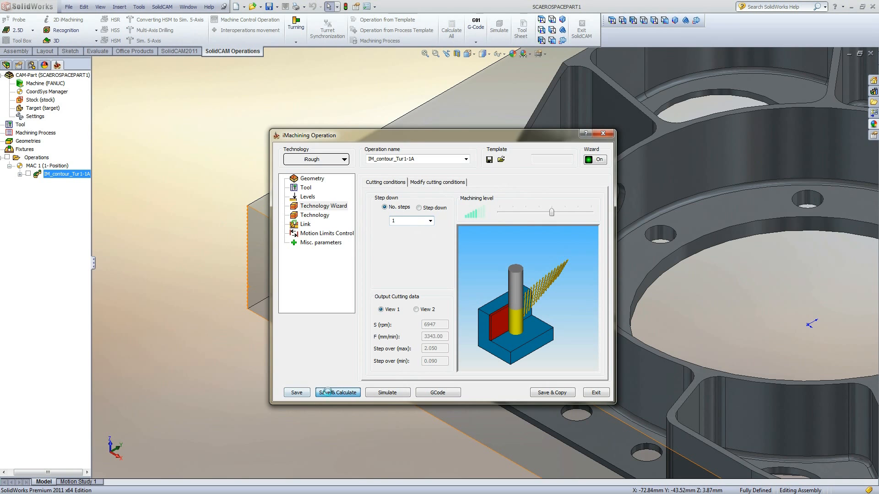
# - Simulate the single-step toolpath in Host CAD and close the simulation
pyautogui.click(375, 393)
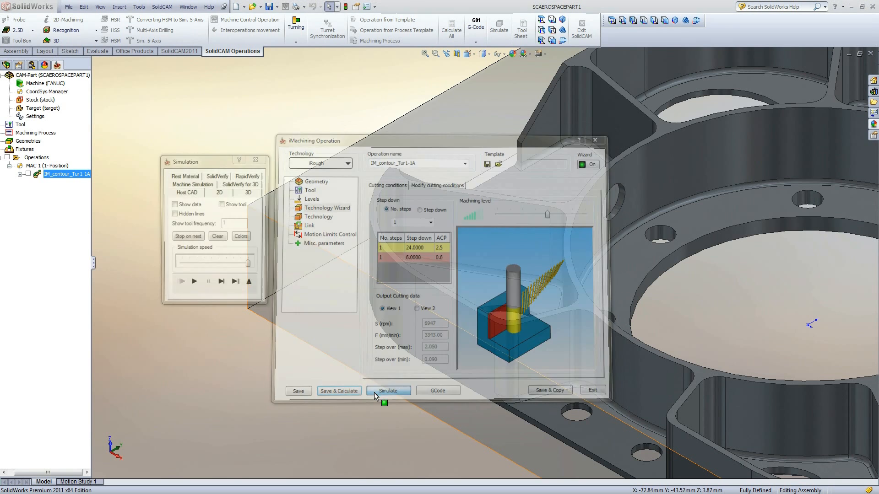
pyautogui.click(194, 285)
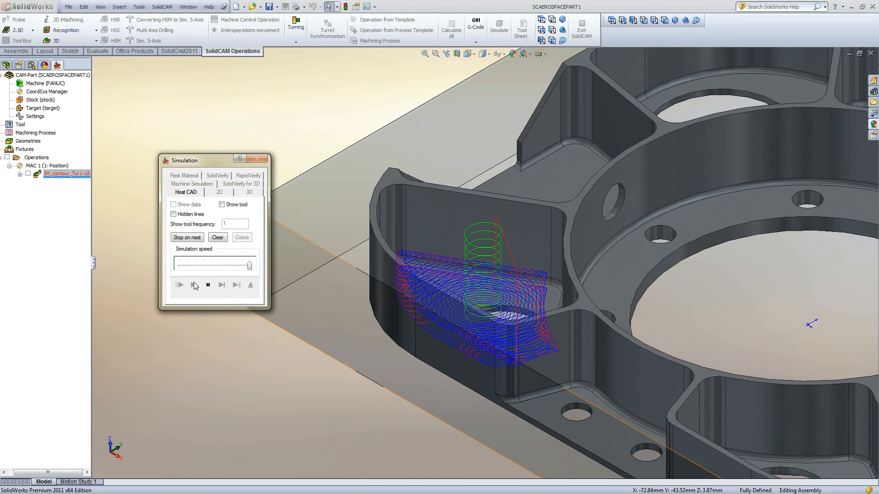
pyautogui.click(251, 285)
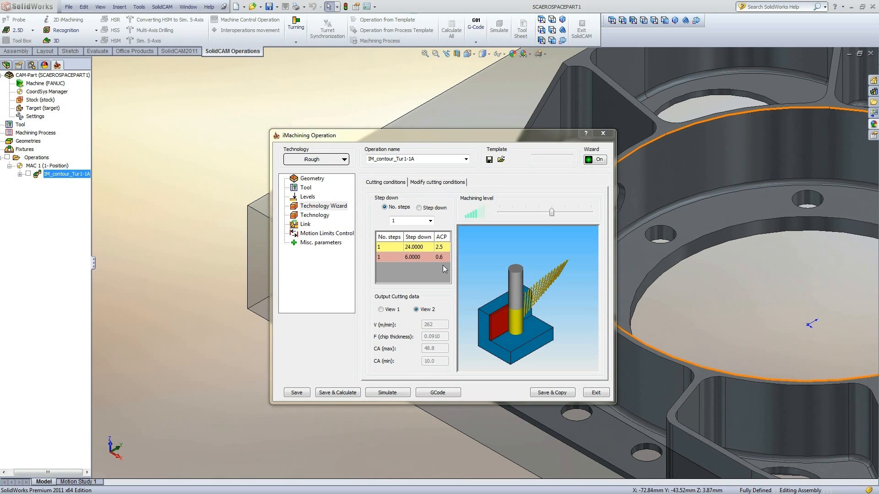
# - Set the tool's cutting length to 30 mm, then save and calculate the operation
pyautogui.click(310, 189)
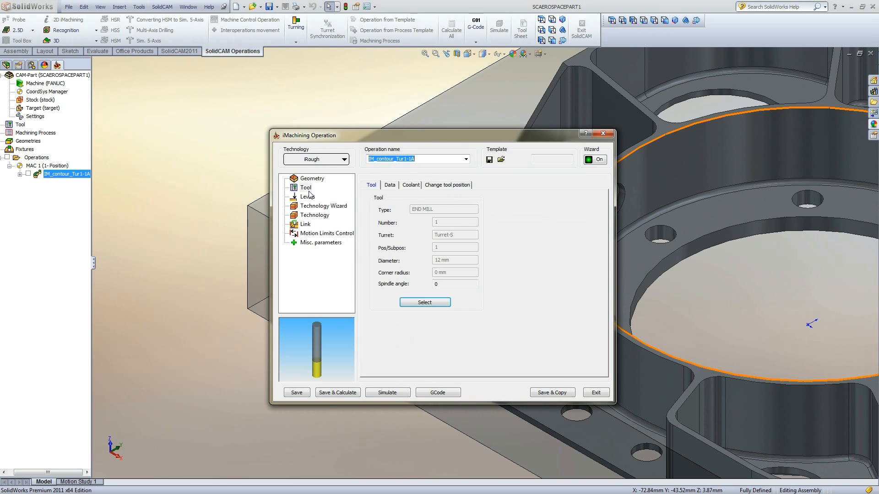
pyautogui.click(412, 301)
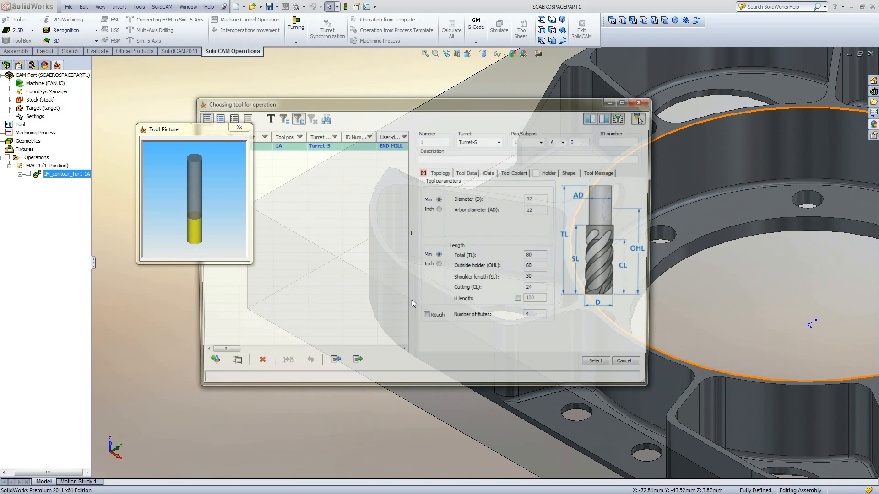
pyautogui.click(533, 290)
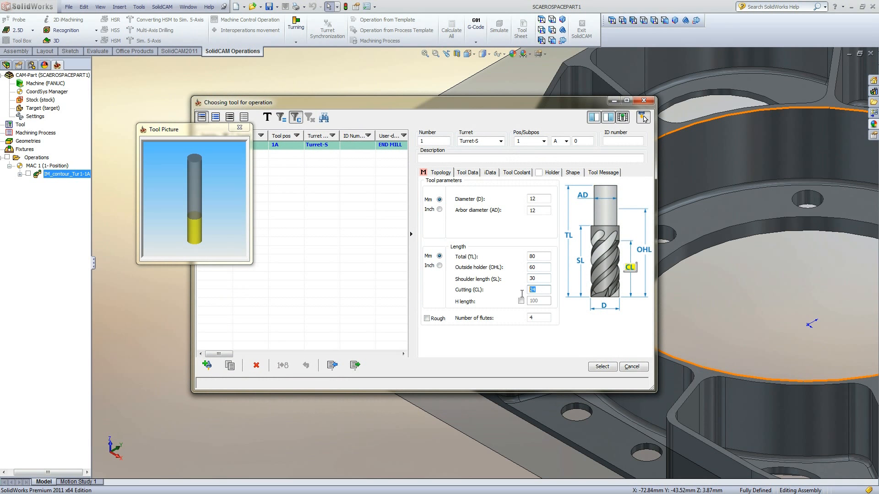
pyautogui.click(603, 366)
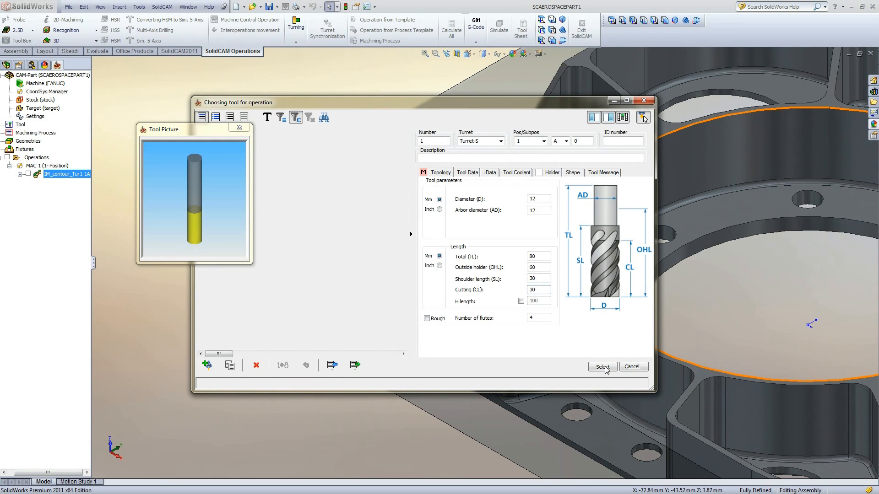
pyautogui.click(336, 207)
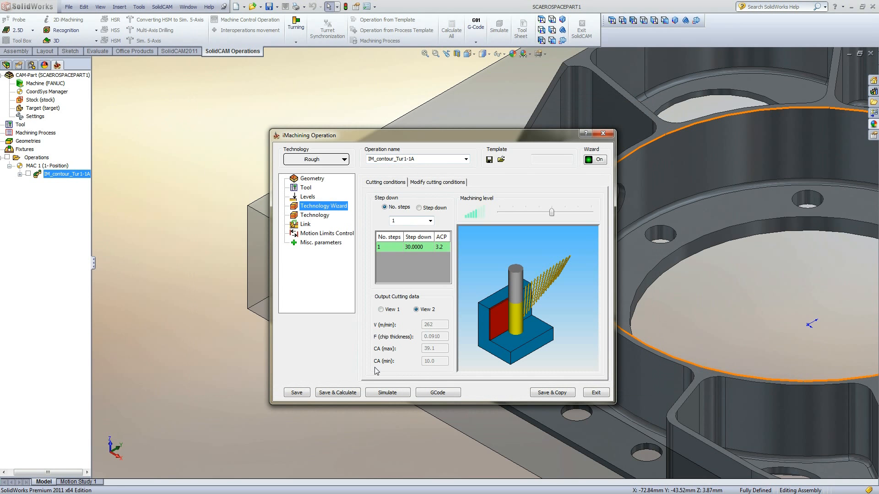
pyautogui.click(350, 390)
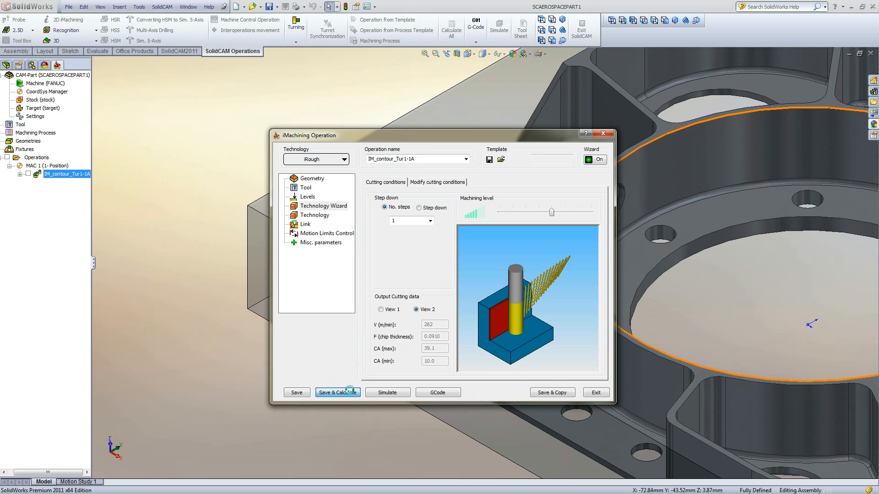
# - Simulate the toolpath in Host CAD and close the simulation
pyautogui.click(377, 392)
pyautogui.click(193, 285)
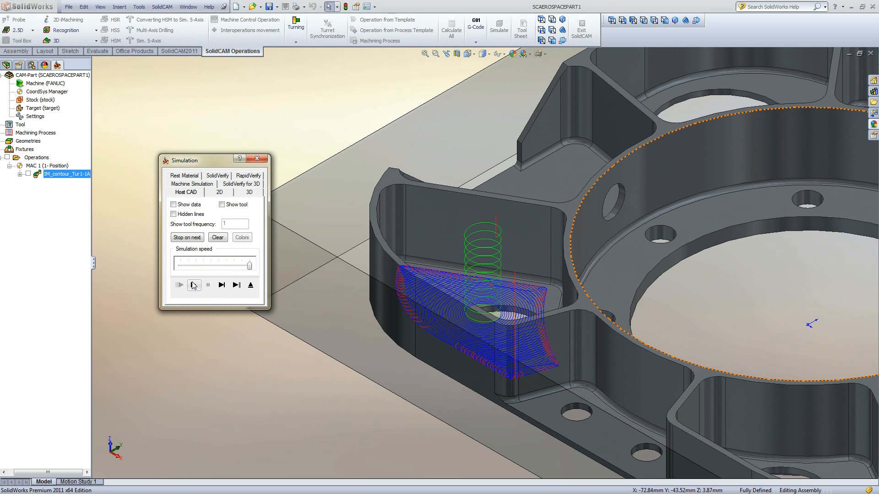
pyautogui.click(250, 284)
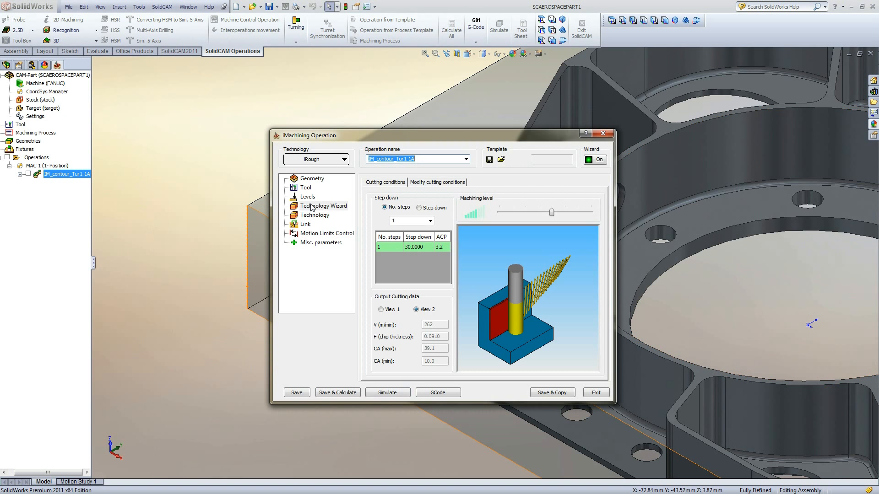
# - Set the tool's cutting length back to 24 mm and return to the Technology Wizard
pyautogui.click(305, 188)
pyautogui.click(429, 300)
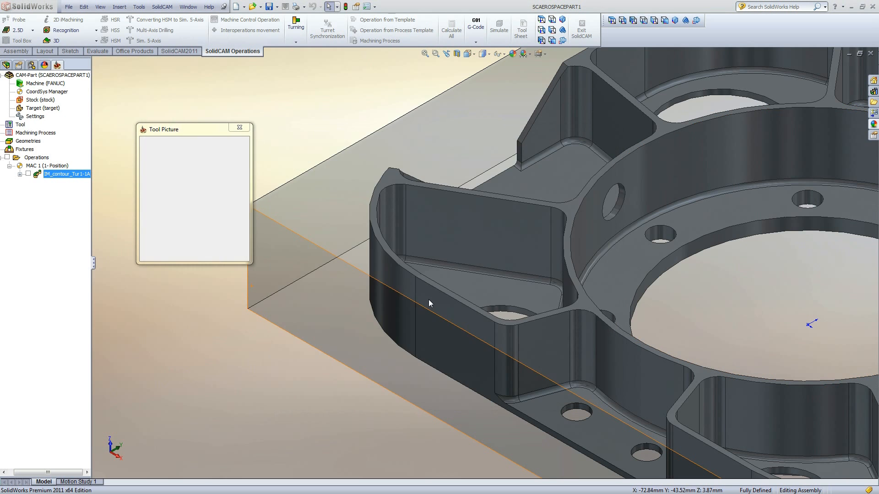
pyautogui.doubleClick(538, 289)
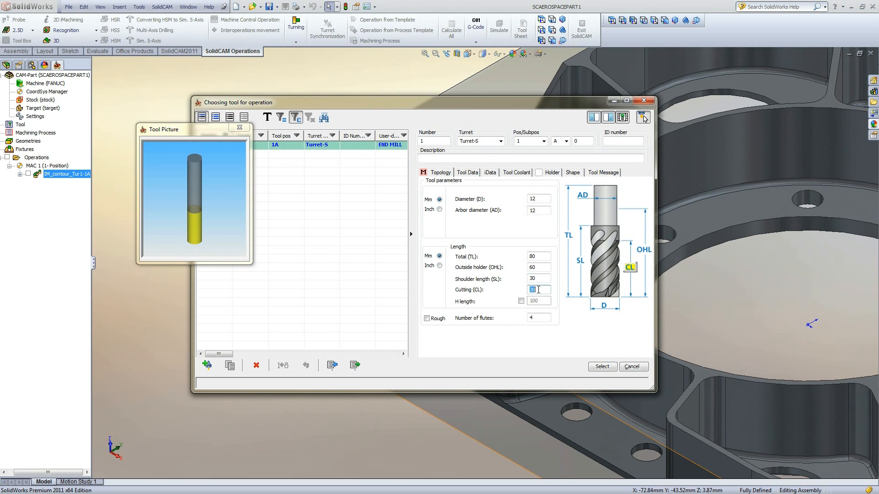
pyautogui.click(601, 367)
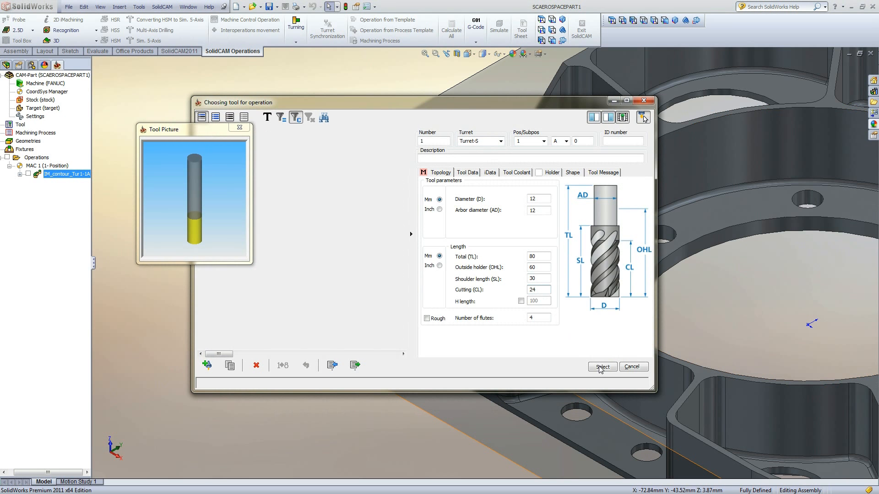
pyautogui.click(323, 206)
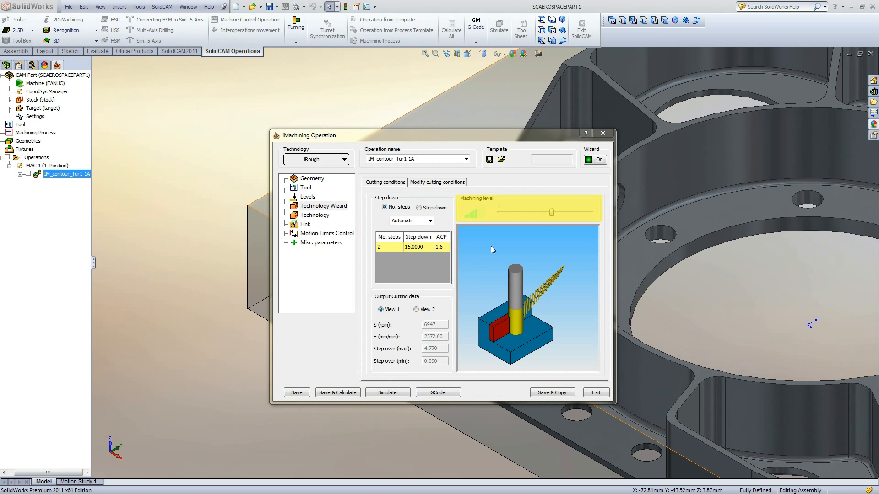
# - Step the machining level slider down and up through its range, finishing at the maximum level
pyautogui.click(552, 210)
pyautogui.press('Left')
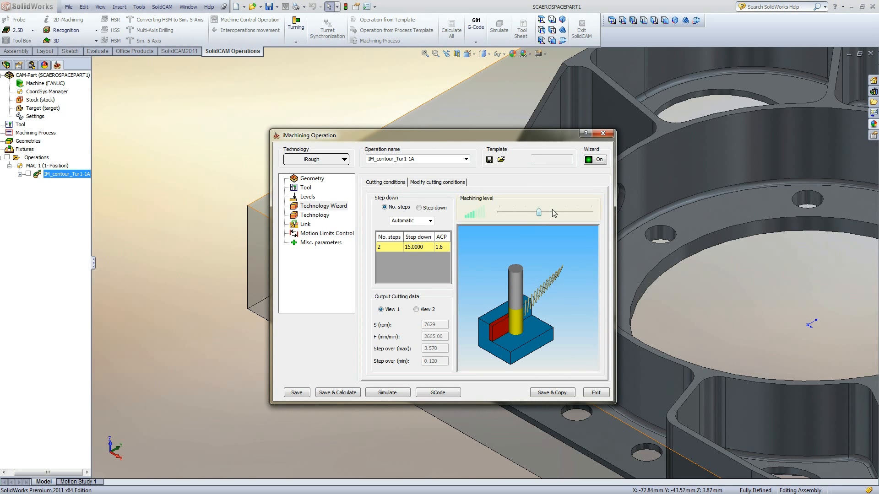
pyautogui.press('Left')
pyautogui.press('Left')
pyautogui.press('Left')
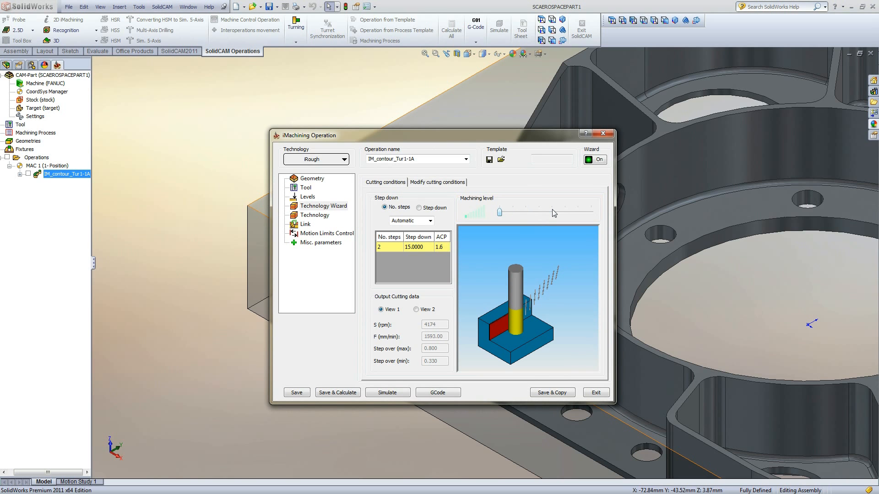
pyautogui.press('Right')
pyautogui.click(552, 211)
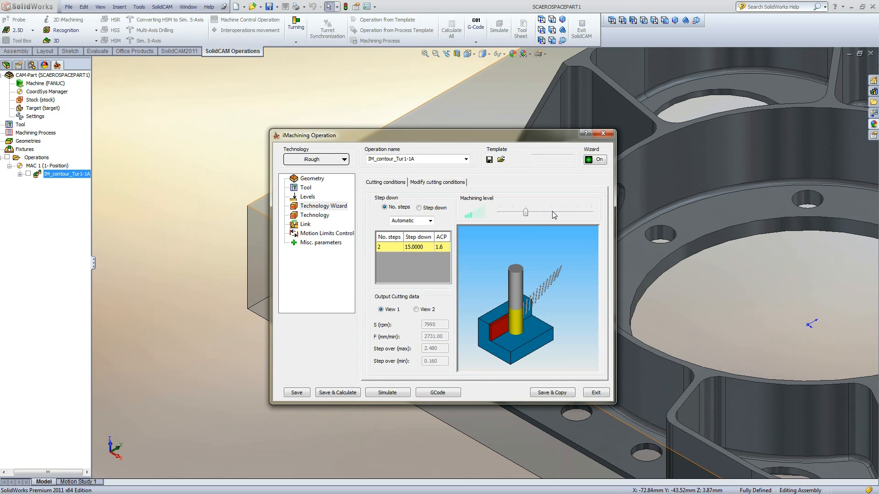
pyautogui.press('Right')
pyautogui.press('Right')
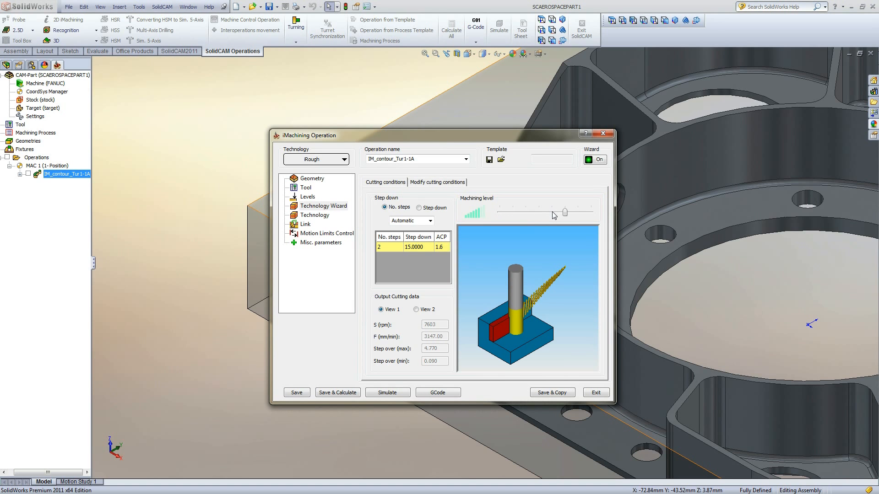
pyautogui.press('Right')
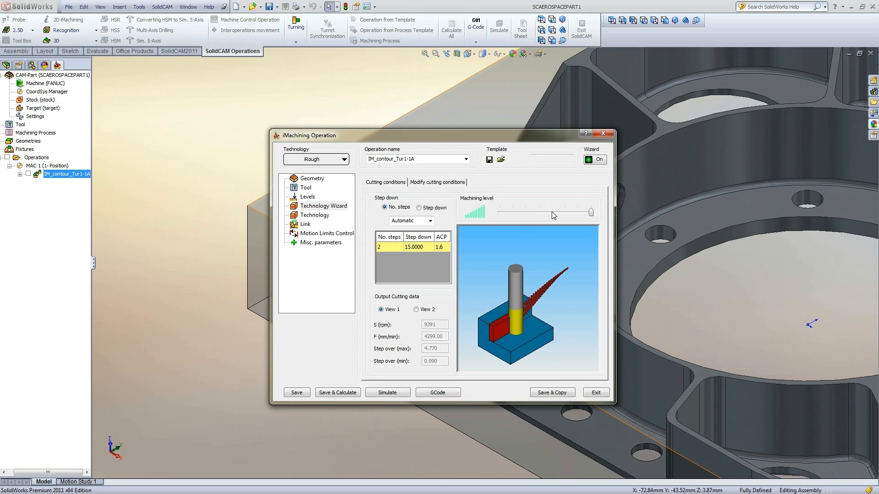
pyautogui.click(552, 212)
pyautogui.press('Right')
pyautogui.press('Right')
pyautogui.click(552, 210)
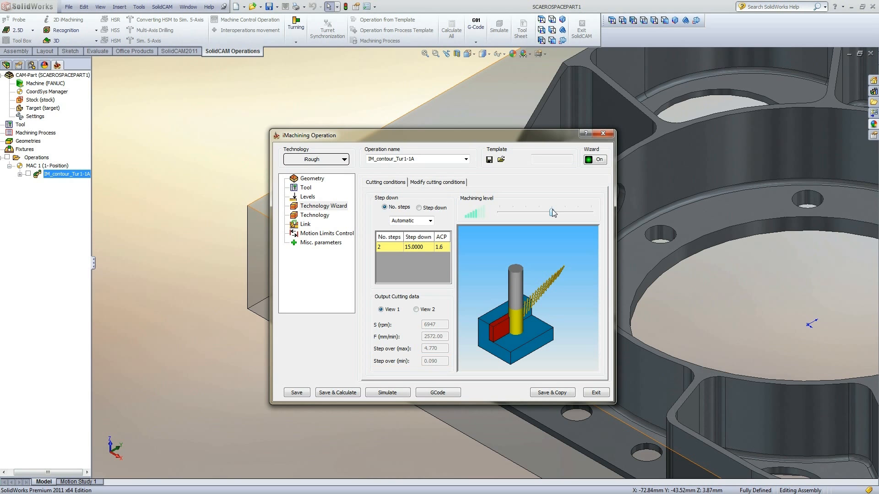
pyautogui.moveTo(551, 212); pyautogui.dragTo(591, 212)
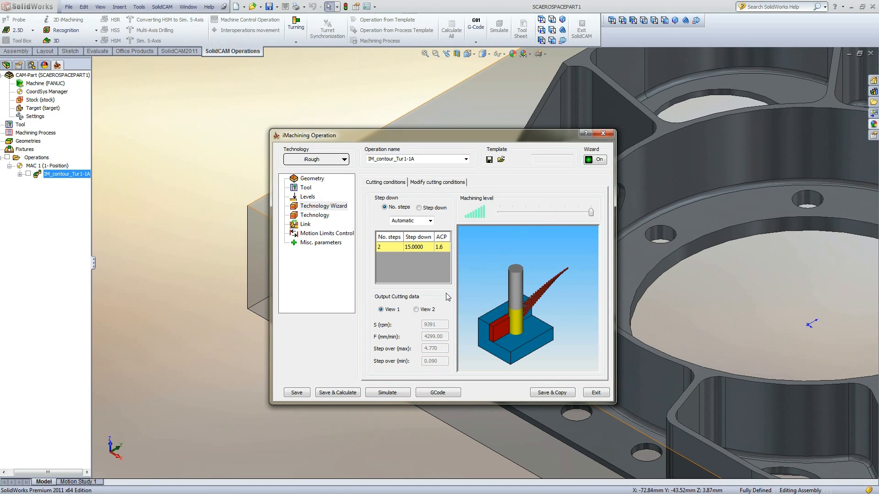
# - Show the View 2 cutting data and step the machining level down and back up to maximum
pyautogui.click(428, 310)
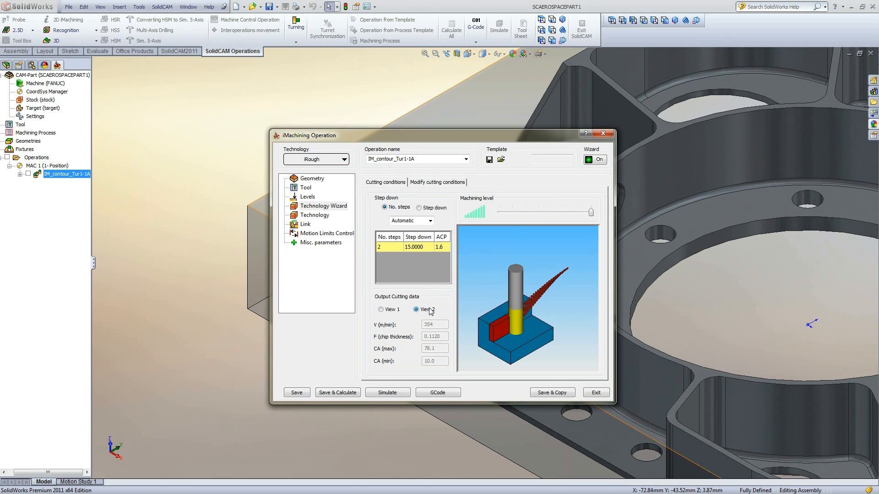
pyautogui.press('Left')
pyautogui.press('Left')
pyautogui.press('Left')
pyautogui.press('Left')
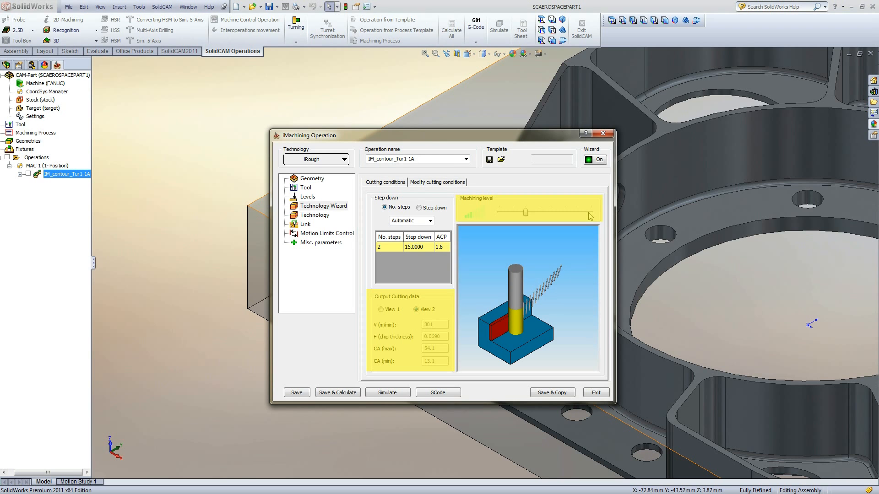
pyautogui.press('Left')
pyautogui.press('Left')
pyautogui.press('Right')
pyautogui.press('Right')
pyautogui.press('Right')
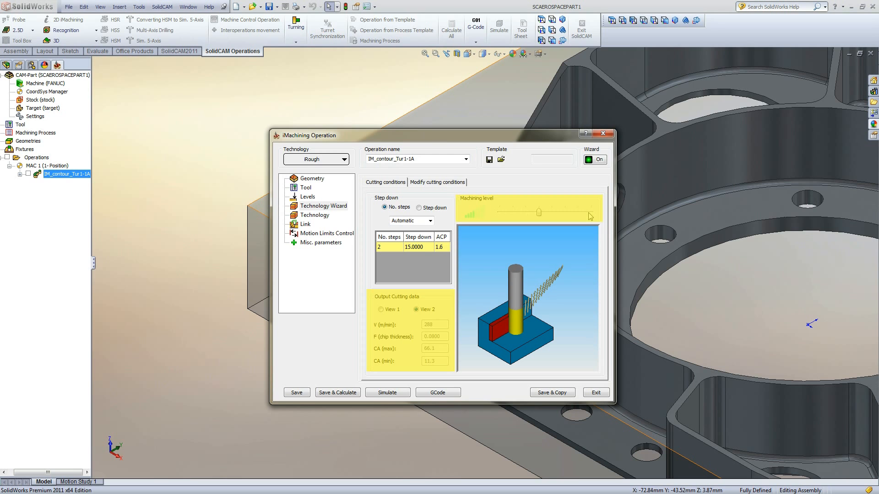
pyautogui.press('Right')
pyautogui.press('Right')
pyautogui.press('Right')
pyautogui.press('Right')
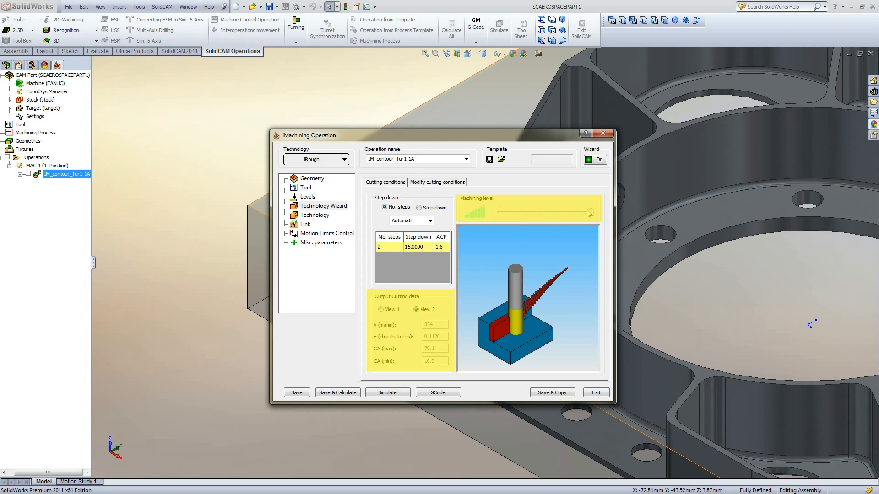
pyautogui.press('Left')
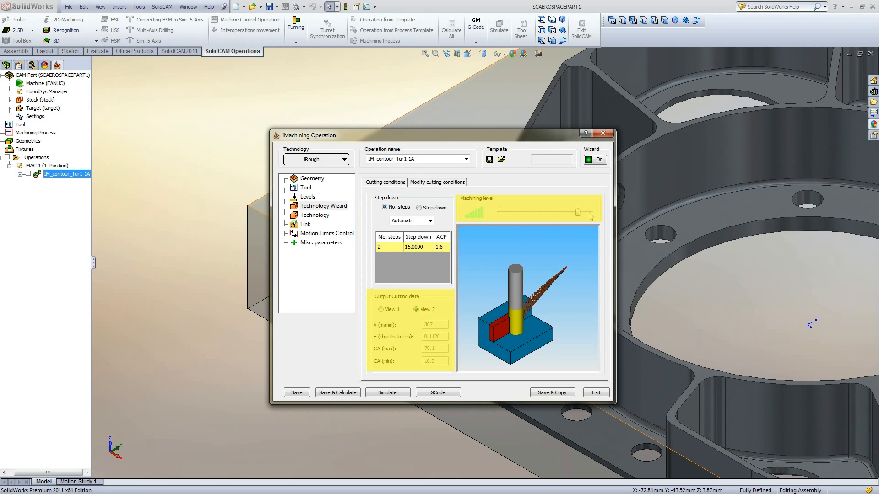
pyautogui.press('Left')
pyautogui.press('Left')
pyautogui.press('Left')
pyautogui.press('Left')
pyautogui.press('Left')
pyautogui.press('Left')
pyautogui.press('Right')
pyautogui.press('Right')
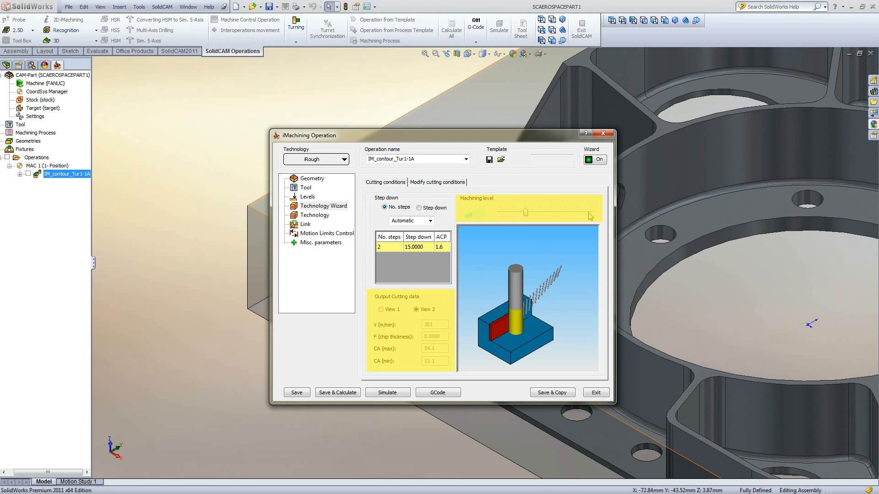
pyautogui.press('Right')
pyautogui.press('Right')
pyautogui.press('Right')
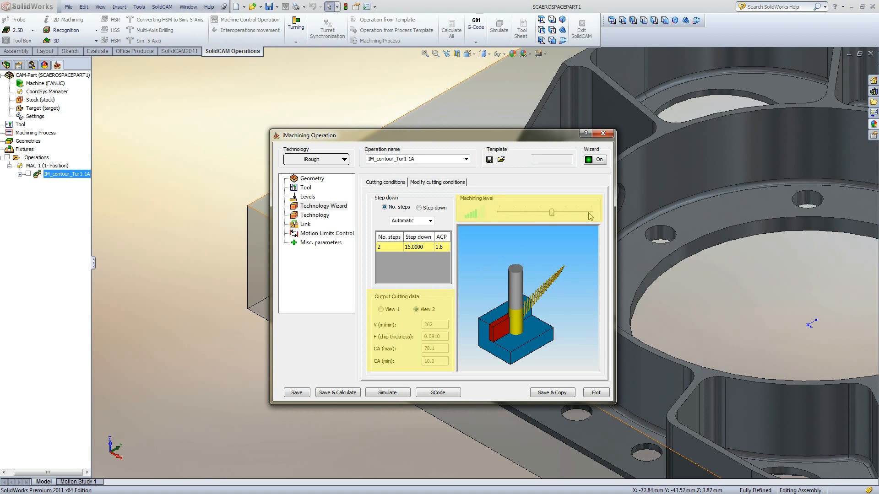
pyautogui.click(588, 214)
pyautogui.click(589, 213)
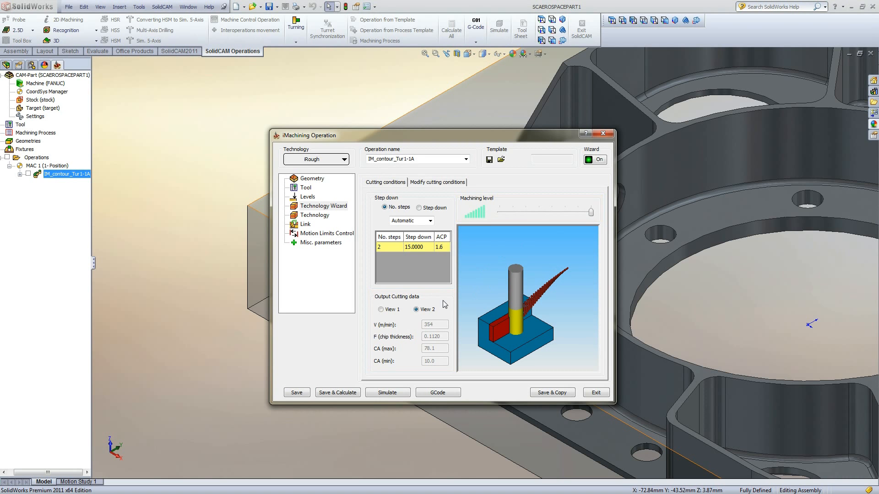
# - Compare the View 1 and View 2 cutting data and zoom into the tool preview
pyautogui.click(387, 310)
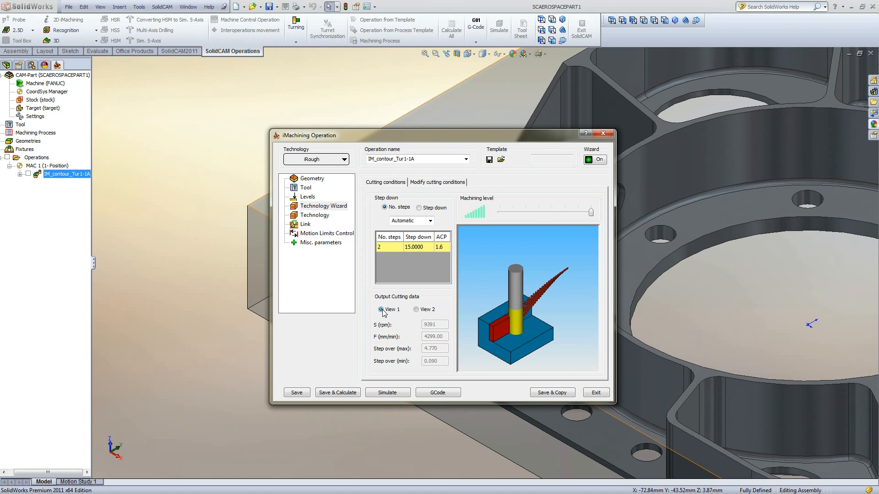
pyautogui.click(416, 310)
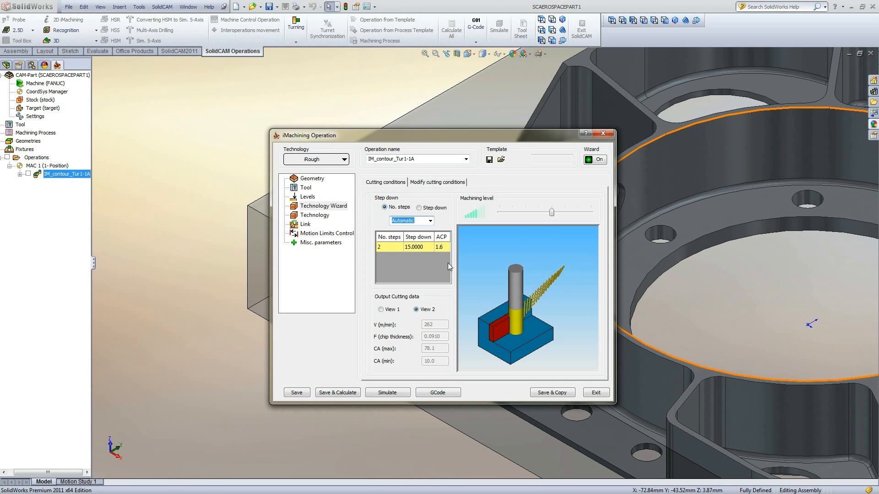
pyautogui.keyDown('ctrl'); pyautogui.moveTo(496, 319); pyautogui.dragTo(524, 274, button='middle'); pyautogui.keyUp('ctrl')
pyautogui.keyDown('shift'); pyautogui.moveTo(525, 274); pyautogui.dragTo(495, 267, button='middle'); pyautogui.keyUp('shift')
# - Try 1 as the number of steps, then set the number of steps back to Automatic
pyautogui.click(426, 221)
pyautogui.write('1')
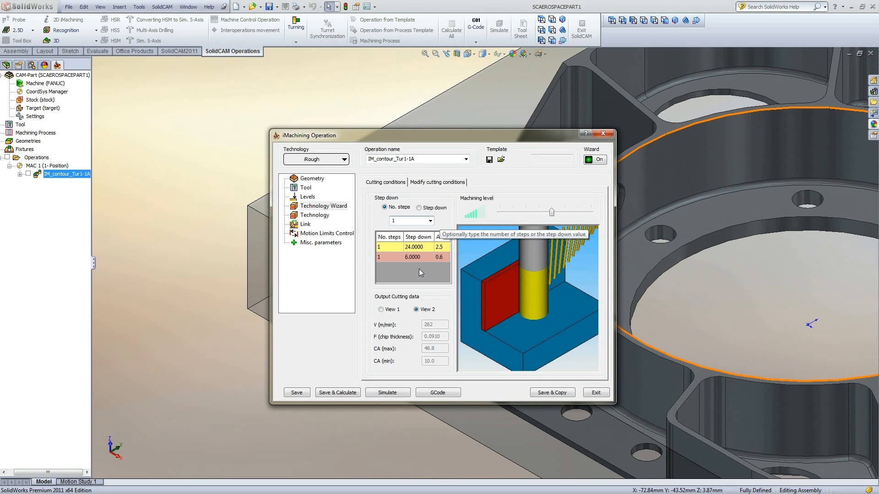
pyautogui.click(431, 222)
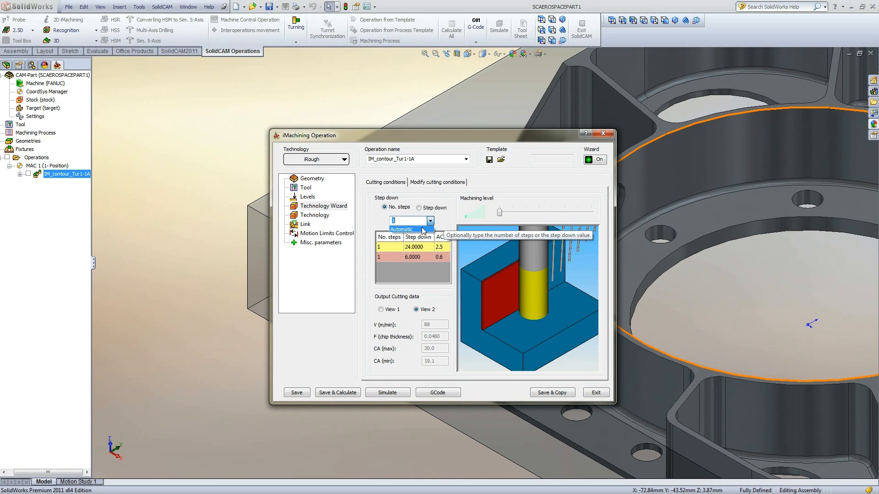
pyautogui.click(421, 228)
# - Drag the machining level slider to its minimum and raise it step by step to the second-highest level
pyautogui.moveTo(501, 213)
pyautogui.mouseDown()
pyautogui.moveTo(590, 213)
pyautogui.moveTo(501, 220)
pyautogui.mouseUp()
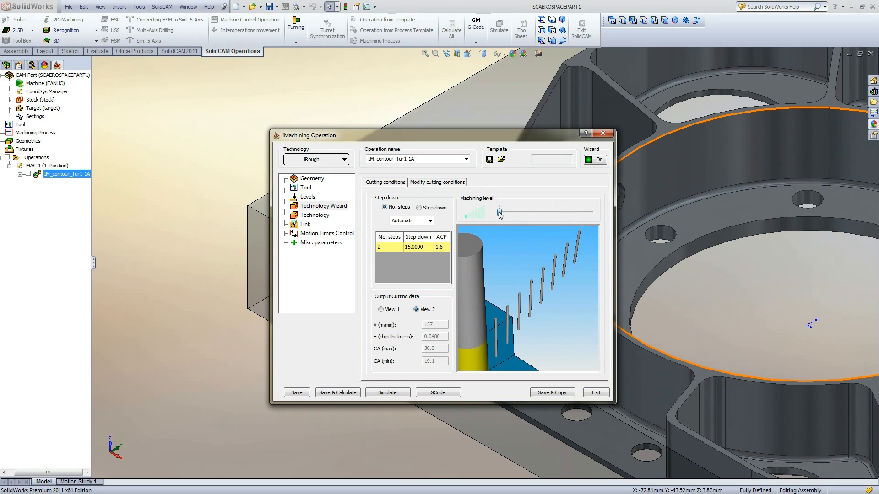
pyautogui.press('Right')
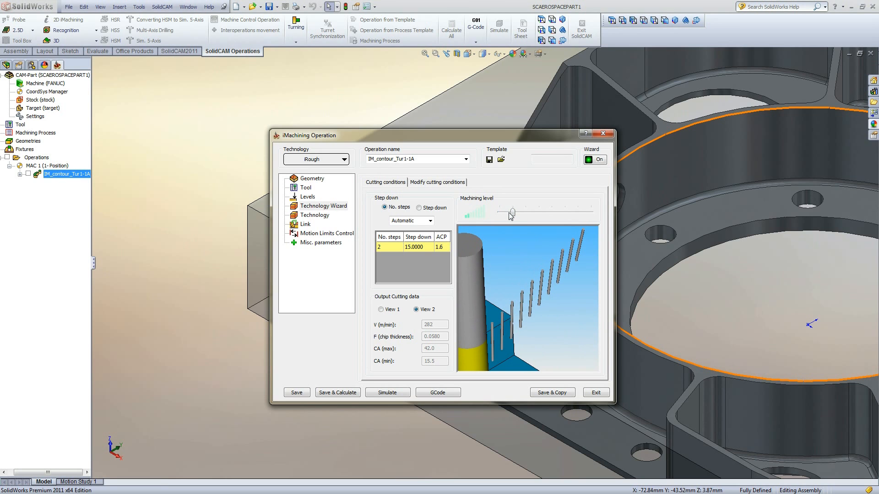
pyautogui.press('Right')
pyautogui.press('Right')
pyautogui.press('Right')
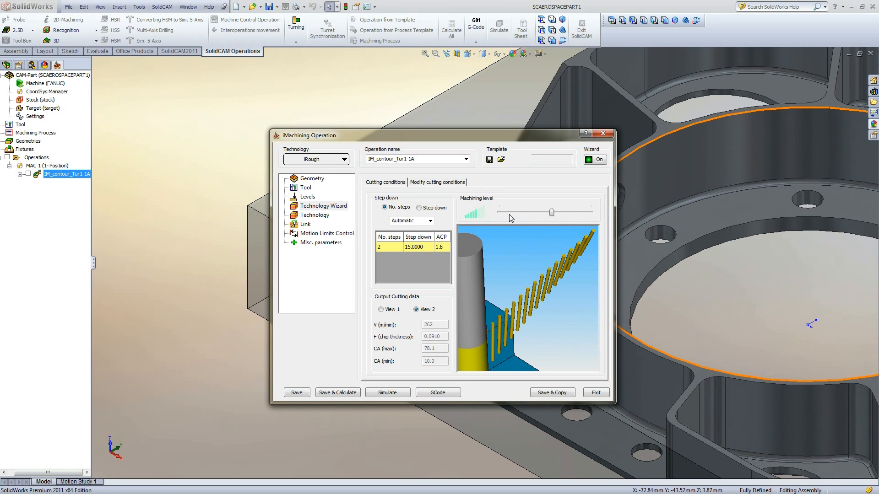
pyautogui.press('Right')
pyautogui.press('Right')
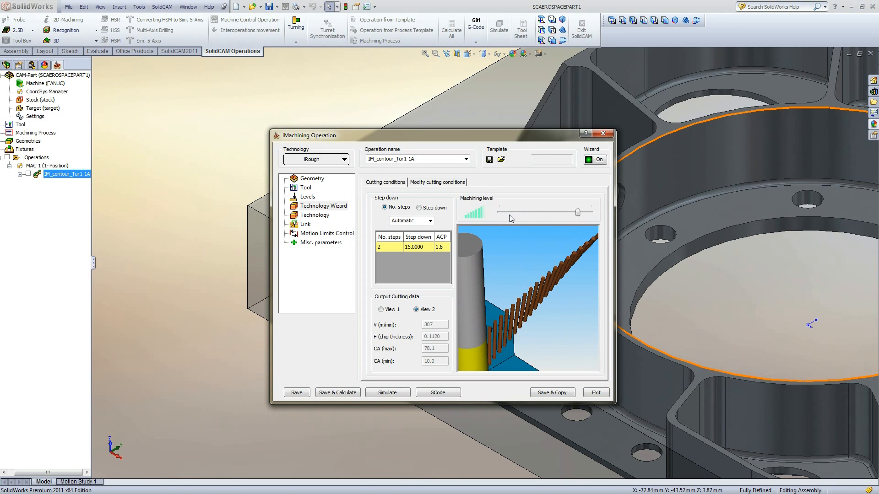
# - Step the machining level up to maximum, down level by level to minimum, and drag it back to maximum
pyautogui.press('Right')
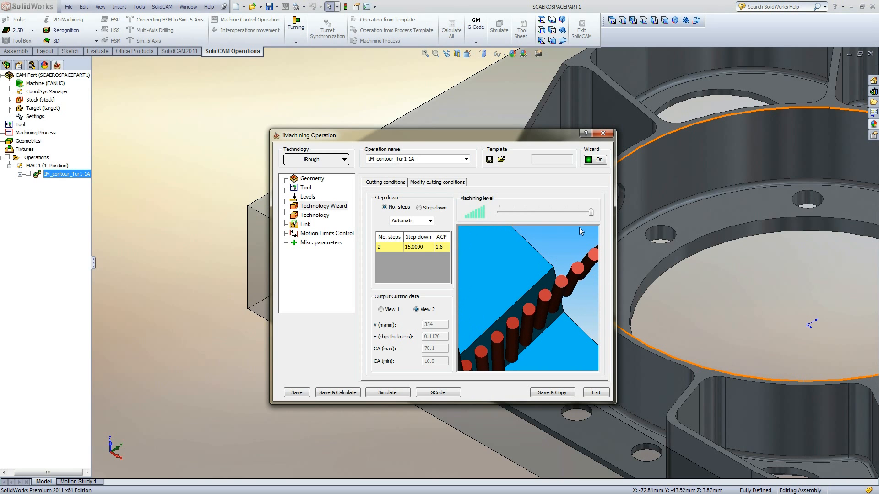
pyautogui.press('Left')
pyautogui.press('Left')
pyautogui.press('Left')
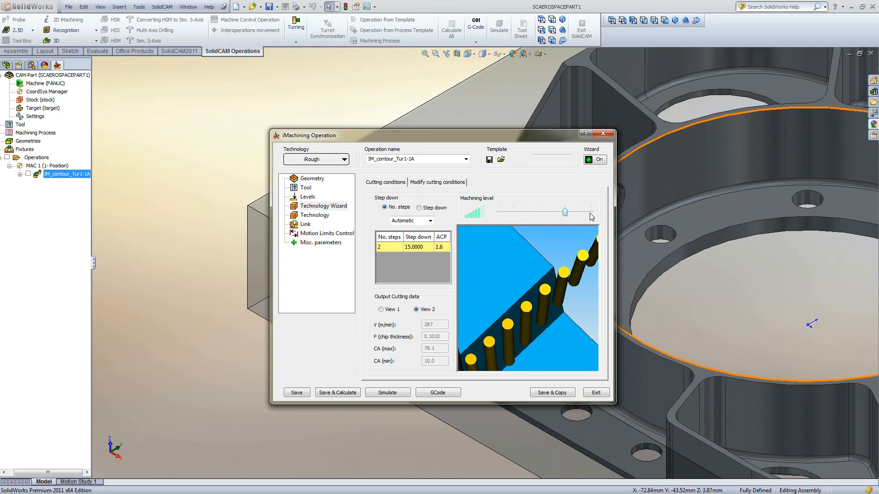
pyautogui.press('Left')
pyautogui.press('Left')
pyautogui.press('Left')
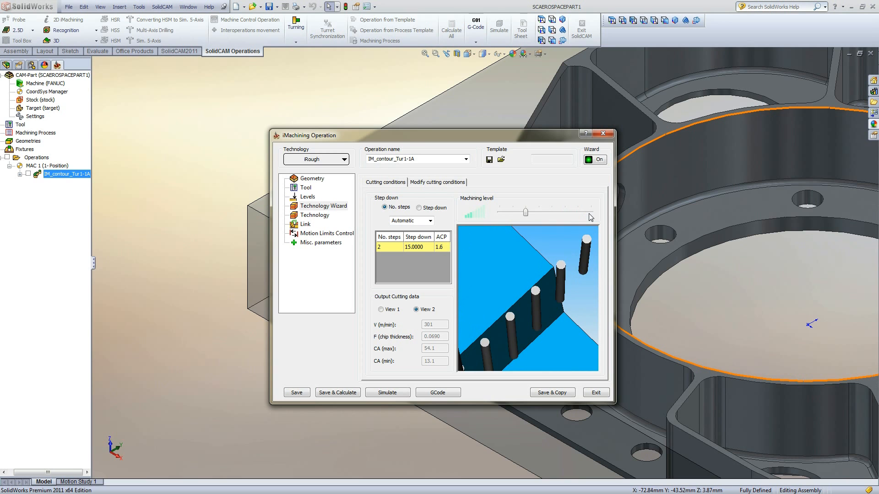
pyautogui.press('Left')
pyautogui.press('Left')
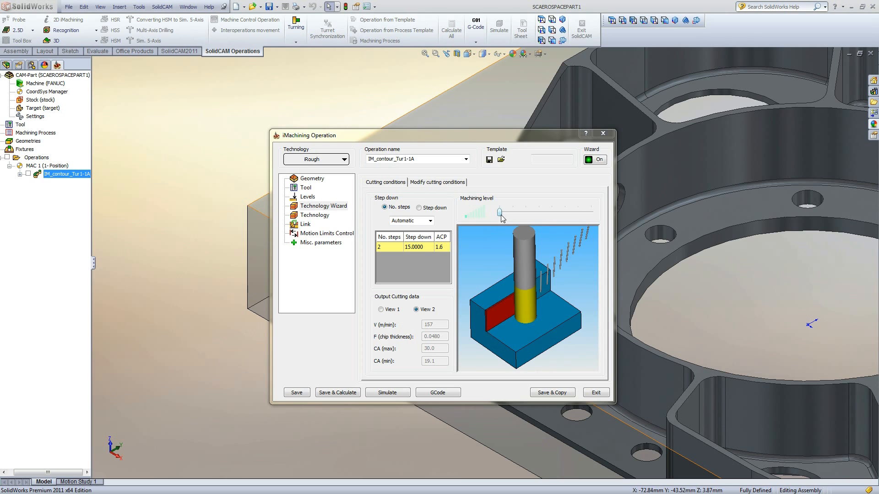
pyautogui.moveTo(500, 213); pyautogui.dragTo(603, 216)
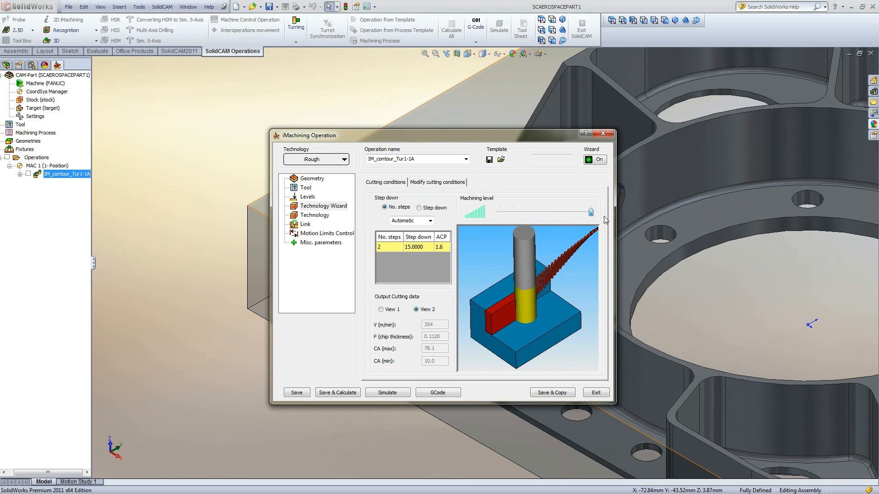
# - Show the View 1 cutting data, then review the tool's feed and spin data and the Technology step-down settings
pyautogui.click(393, 310)
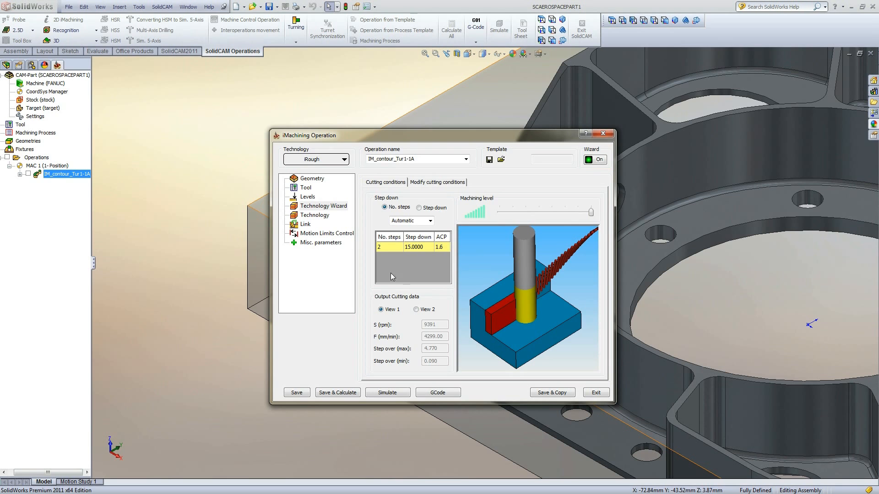
pyautogui.click(307, 188)
pyautogui.click(390, 185)
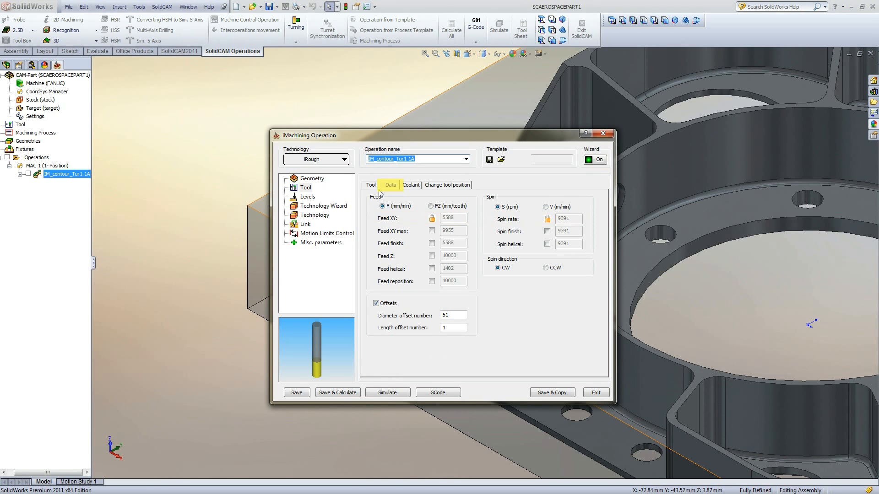
pyautogui.click(315, 216)
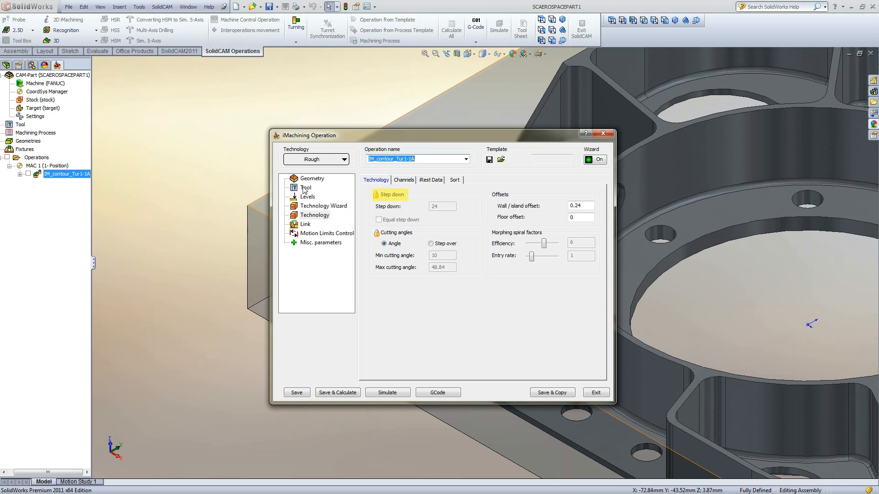
# - Return to the Technology Wizard, switch the Wizard off, and drag the machining level to its minimum
pyautogui.click(316, 206)
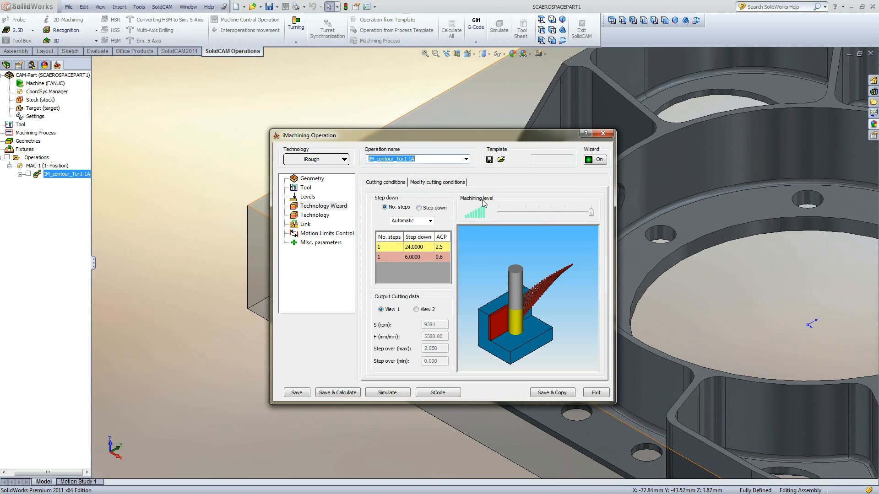
pyautogui.click(595, 161)
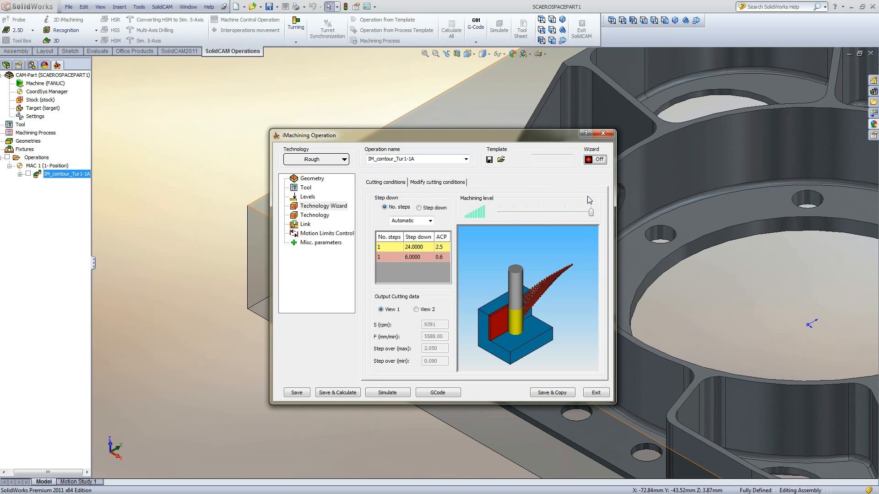
pyautogui.moveTo(590, 212); pyautogui.dragTo(489, 213)
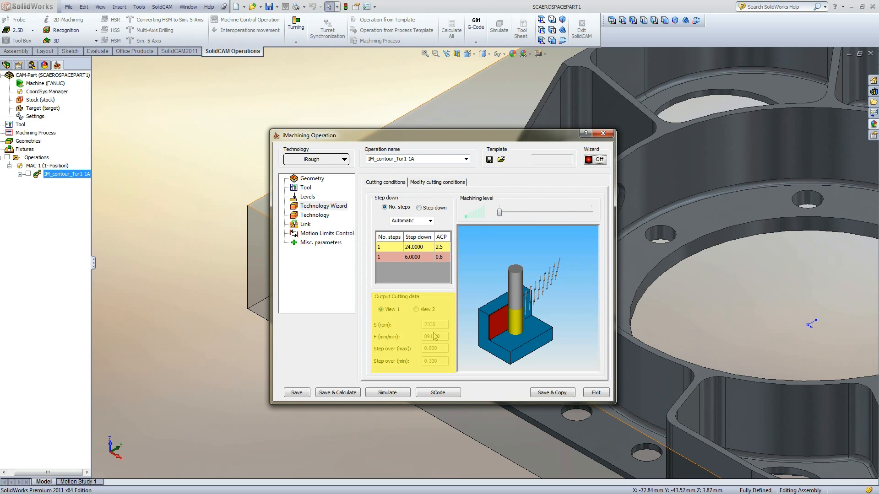
# - Review the tool's feed and spin data and the Technology step-down settings with the Wizard off
pyautogui.click(306, 187)
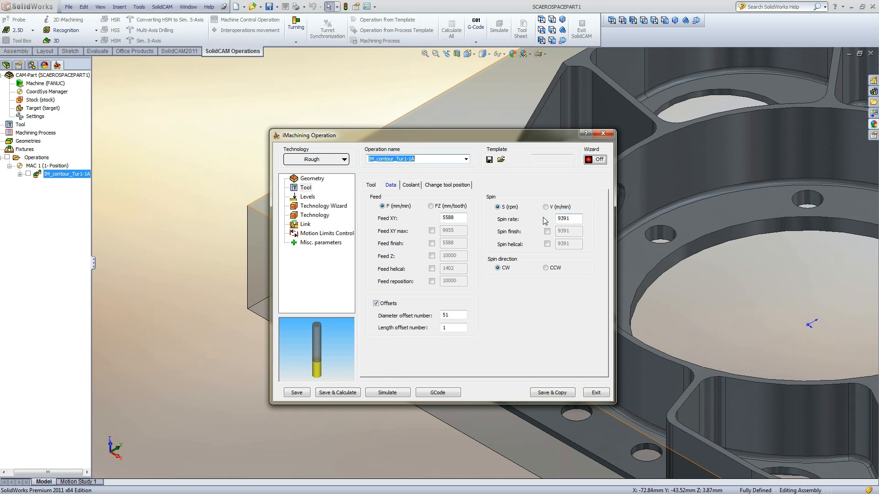
pyautogui.click(315, 216)
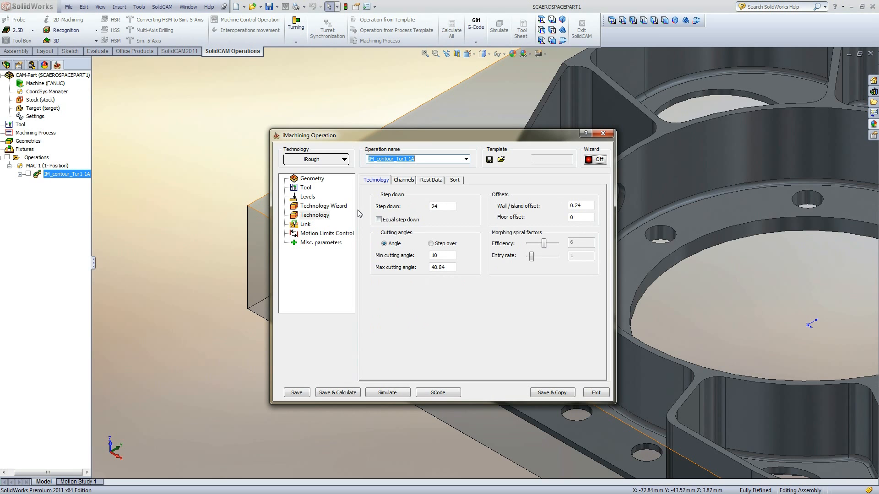
# - Switch the Wizard back on, check the tool data again, and return to the Technology Wizard page
pyautogui.click(591, 162)
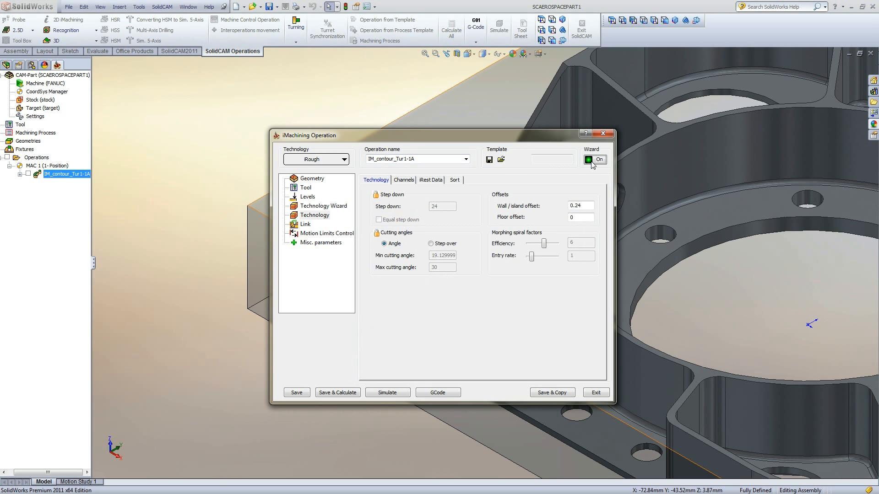
pyautogui.click(306, 188)
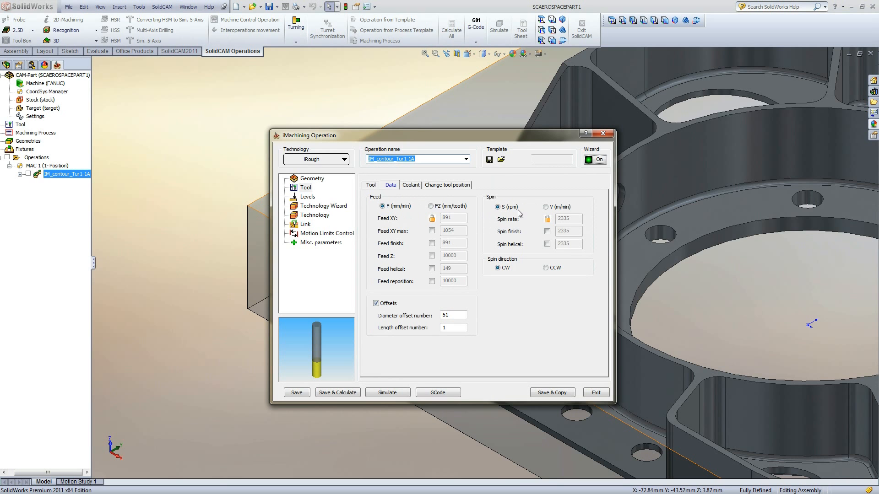
pyautogui.click(324, 207)
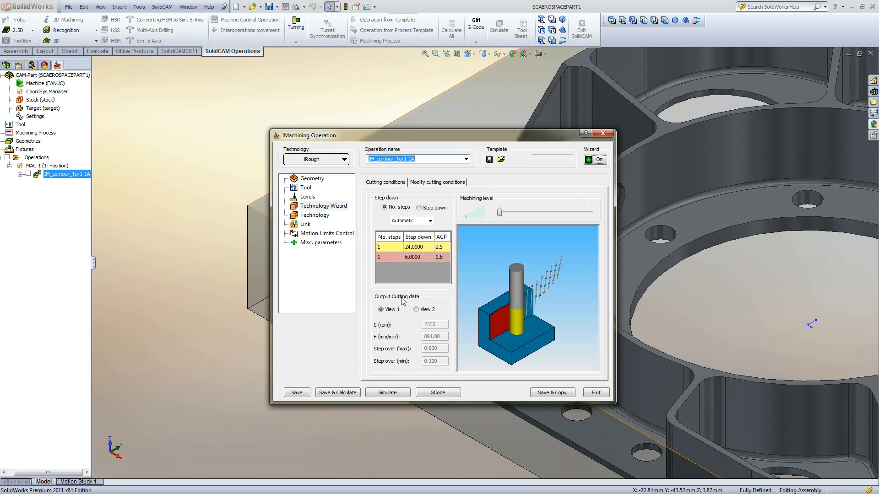